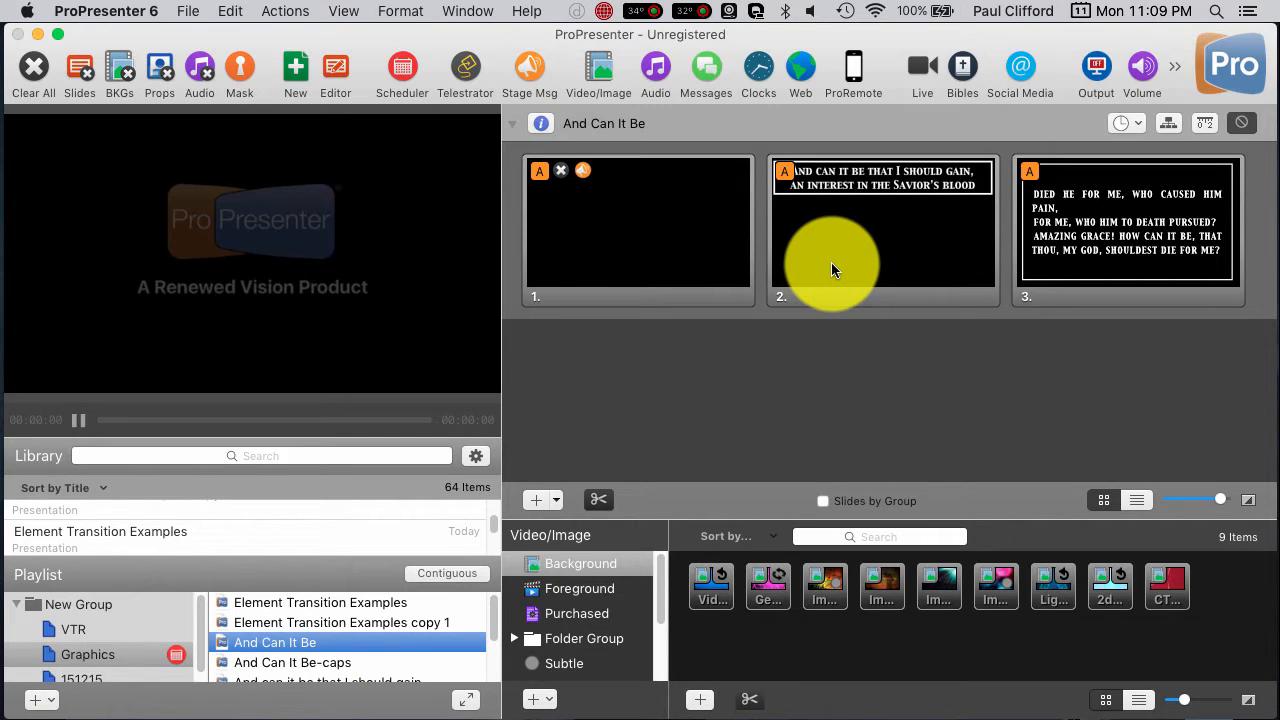
# Step: Open Telestrator and settle on the freehand pen with a thicker stroke
pyautogui.click(463, 75)
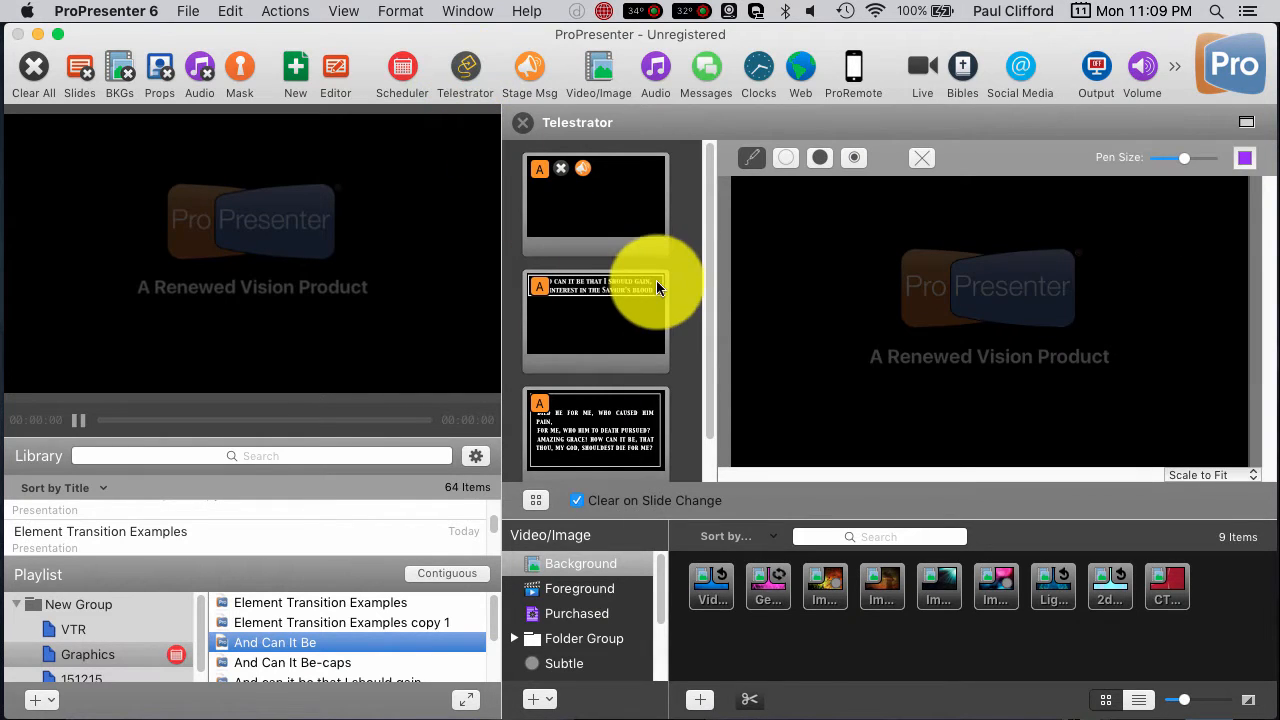
pyautogui.click(826, 158)
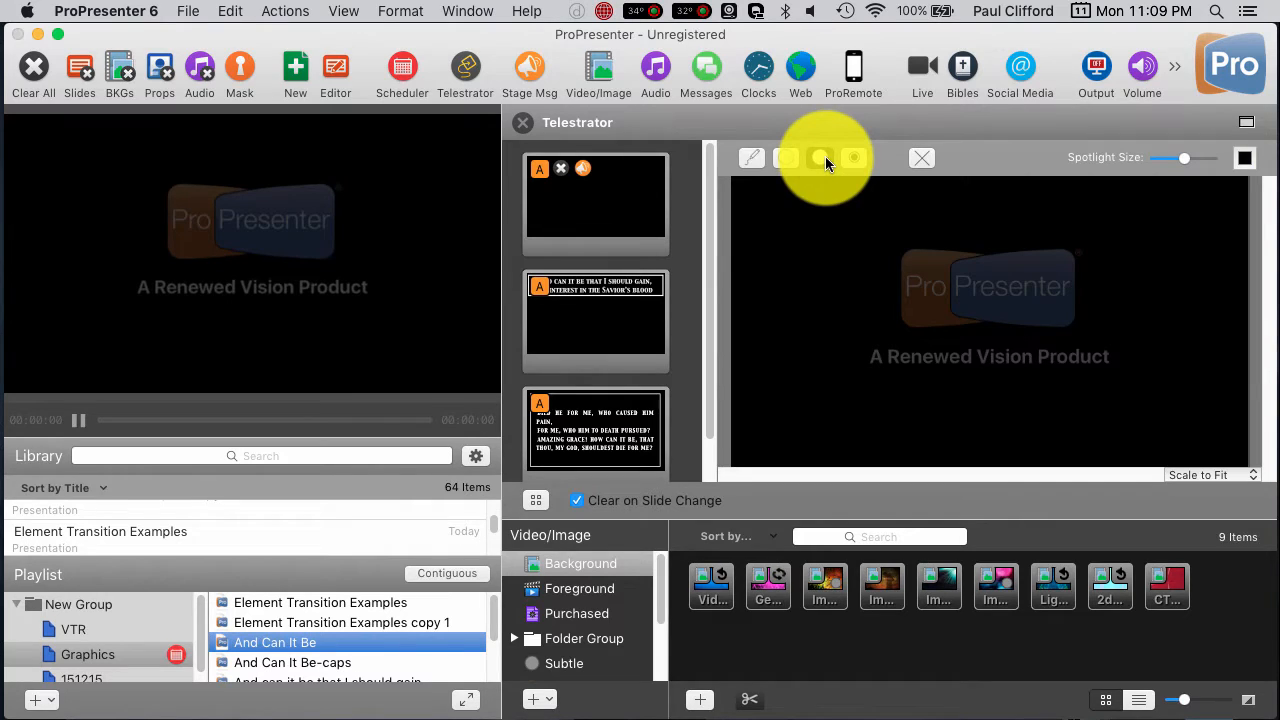
pyautogui.click(789, 157)
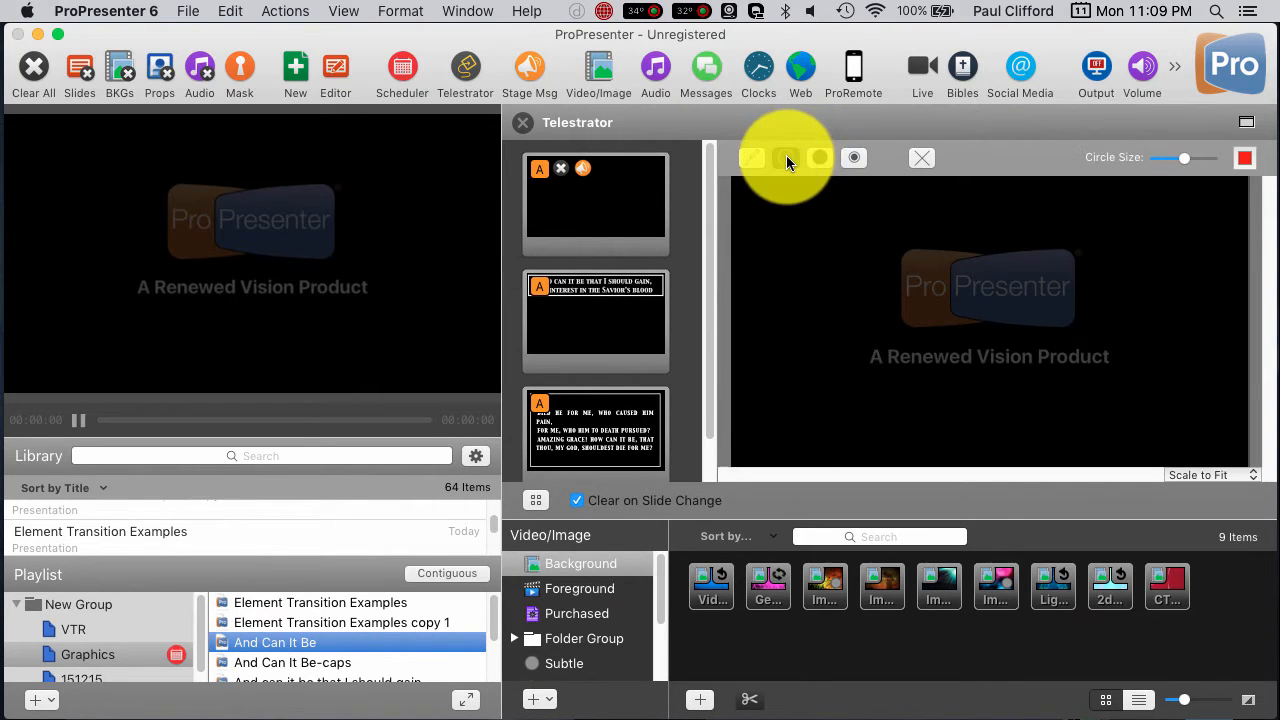
pyautogui.click(762, 158)
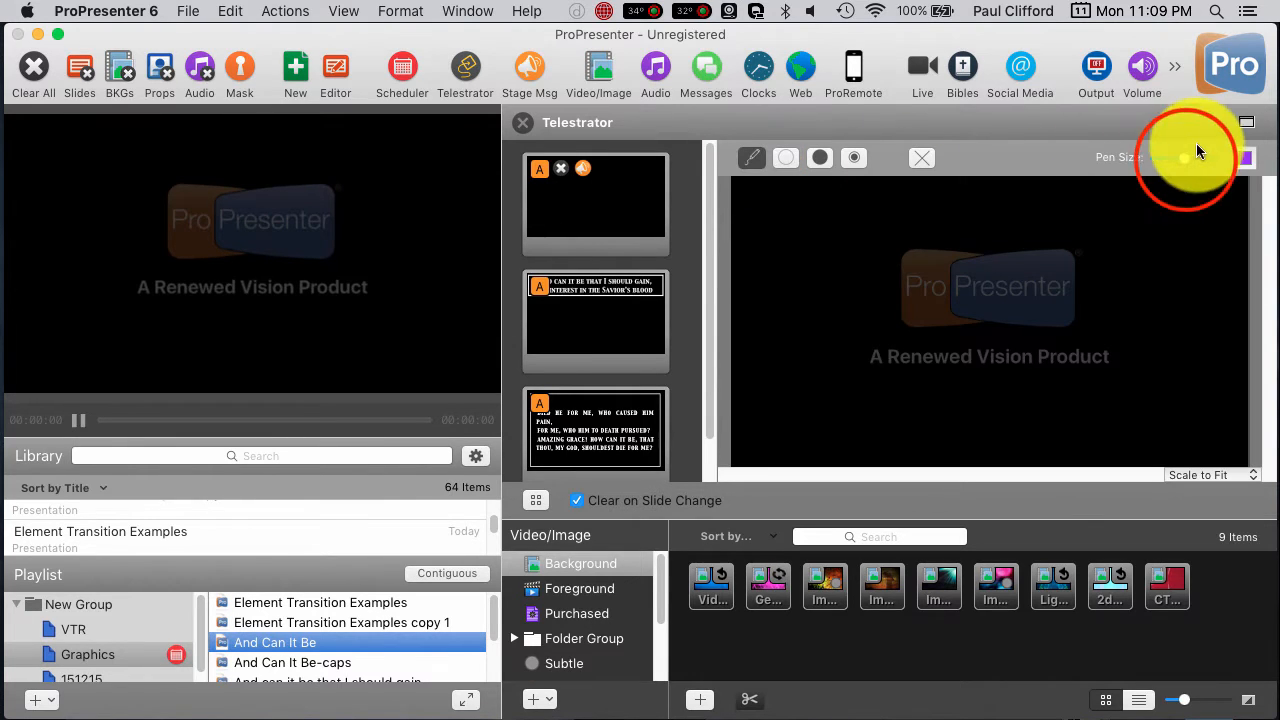
pyautogui.moveTo(1188, 160); pyautogui.dragTo(1208, 160)
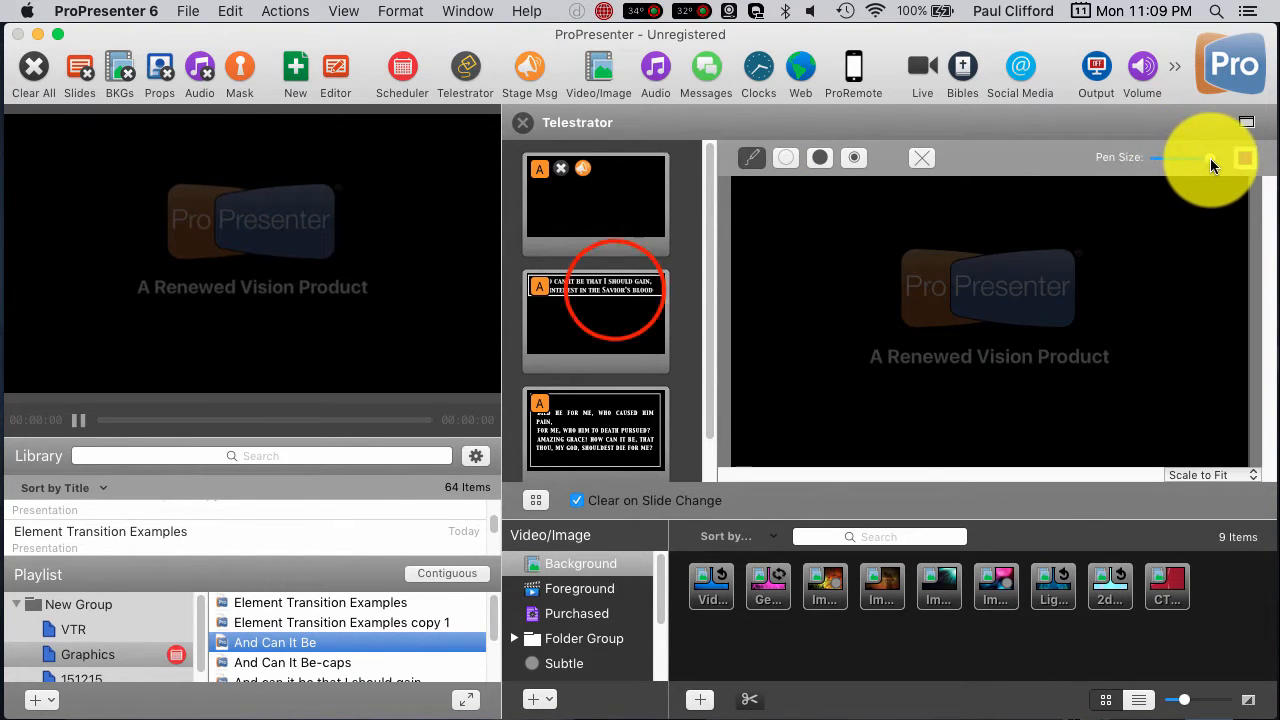
# Step: Send slide 2 live, underline both lyric lines in purple, clear the marks and close Telestrator
pyautogui.click(596, 315)
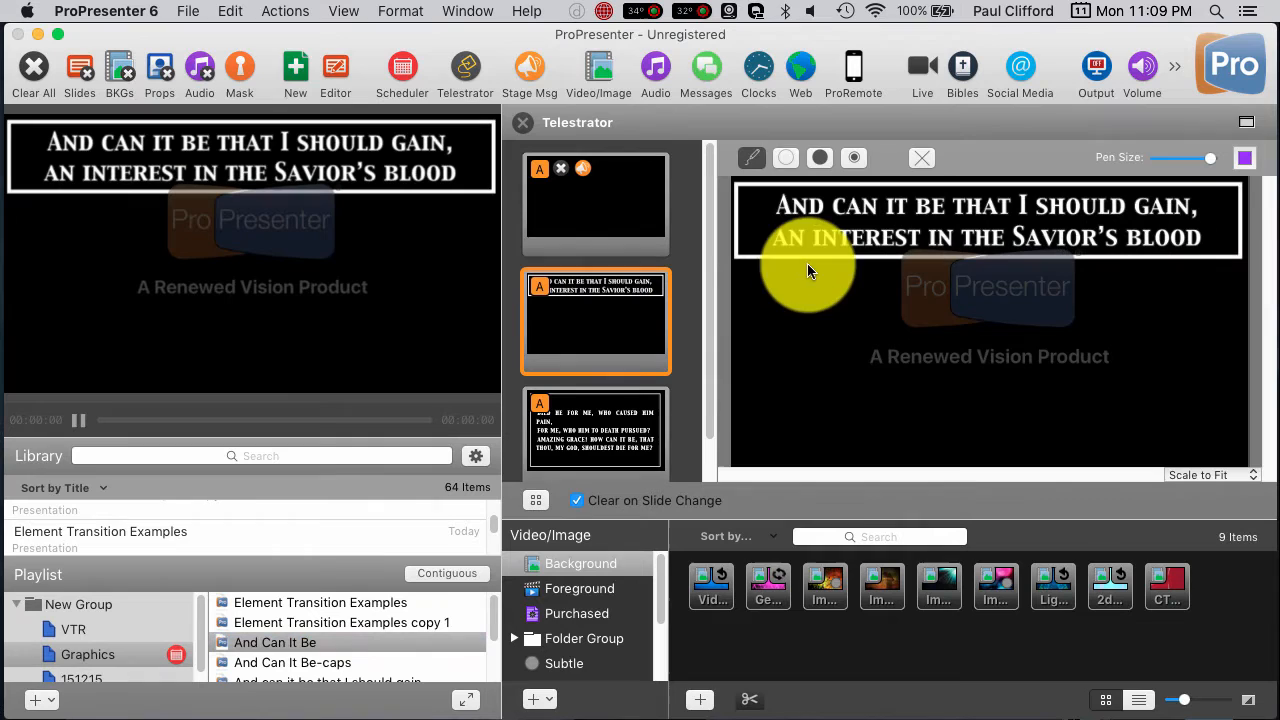
pyautogui.moveTo(786, 207); pyautogui.dragTo(1122, 205)
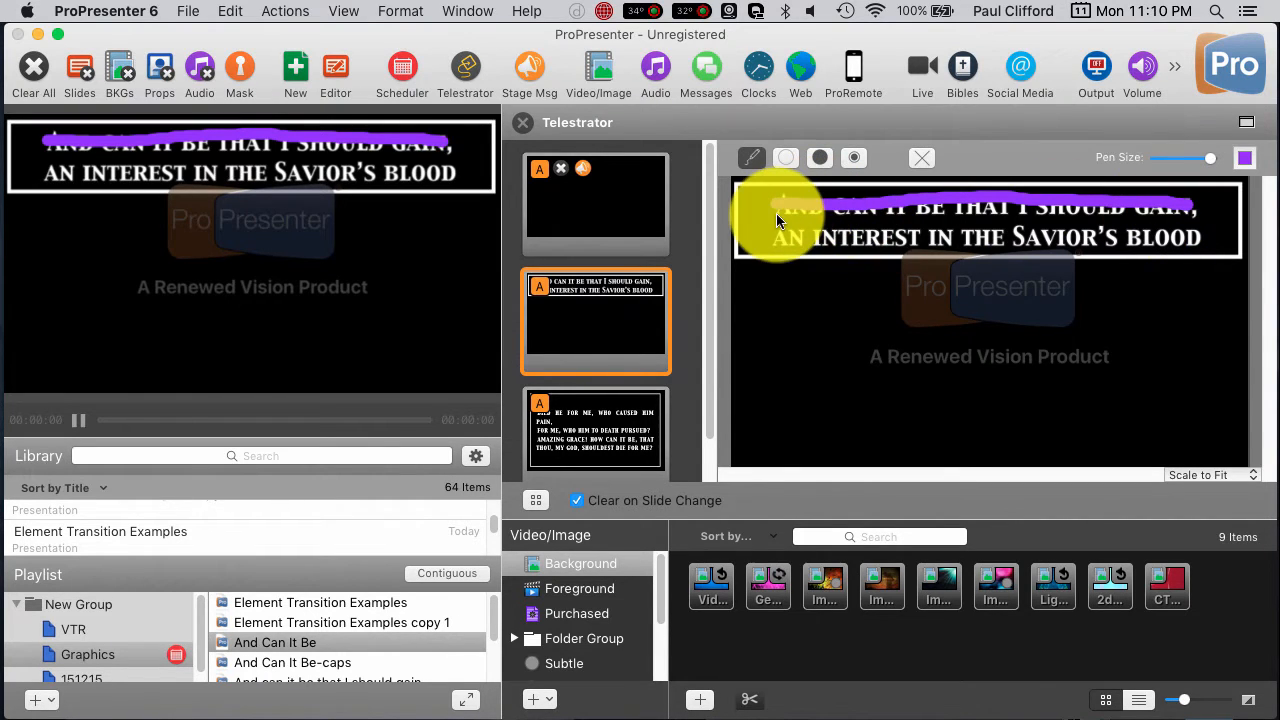
pyautogui.moveTo(775, 243); pyautogui.dragTo(922, 247)
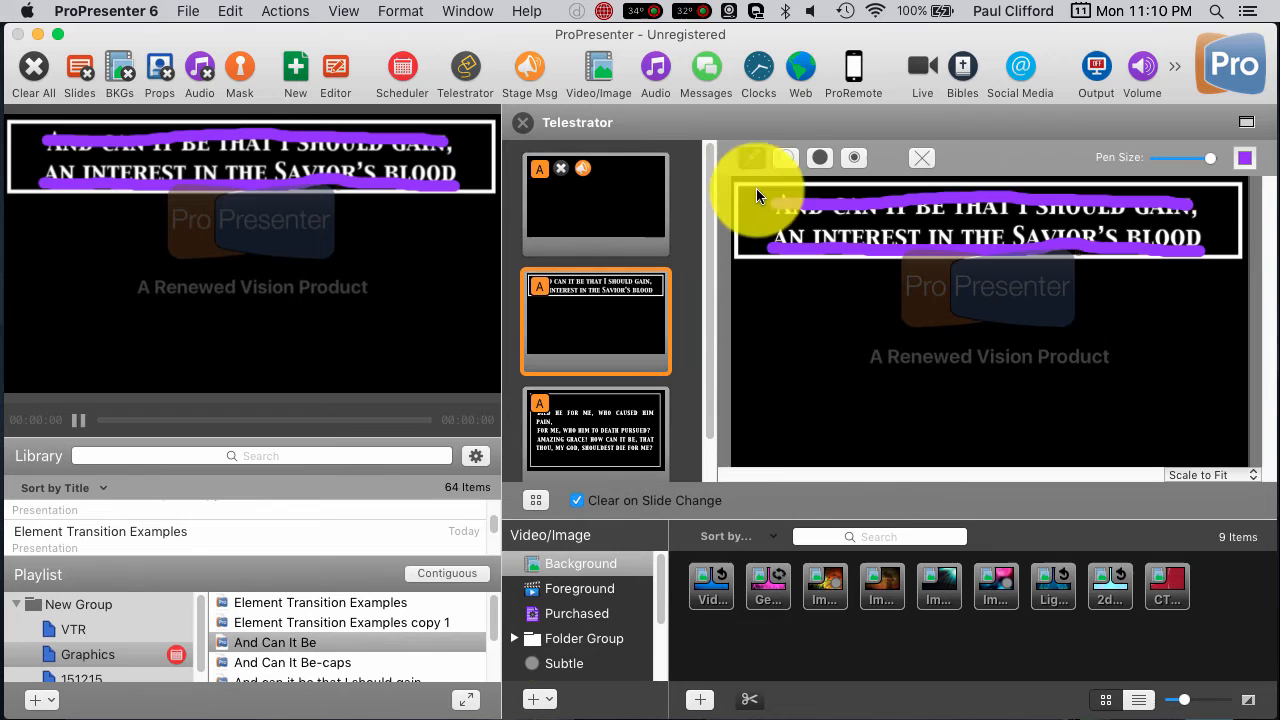
pyautogui.click(922, 158)
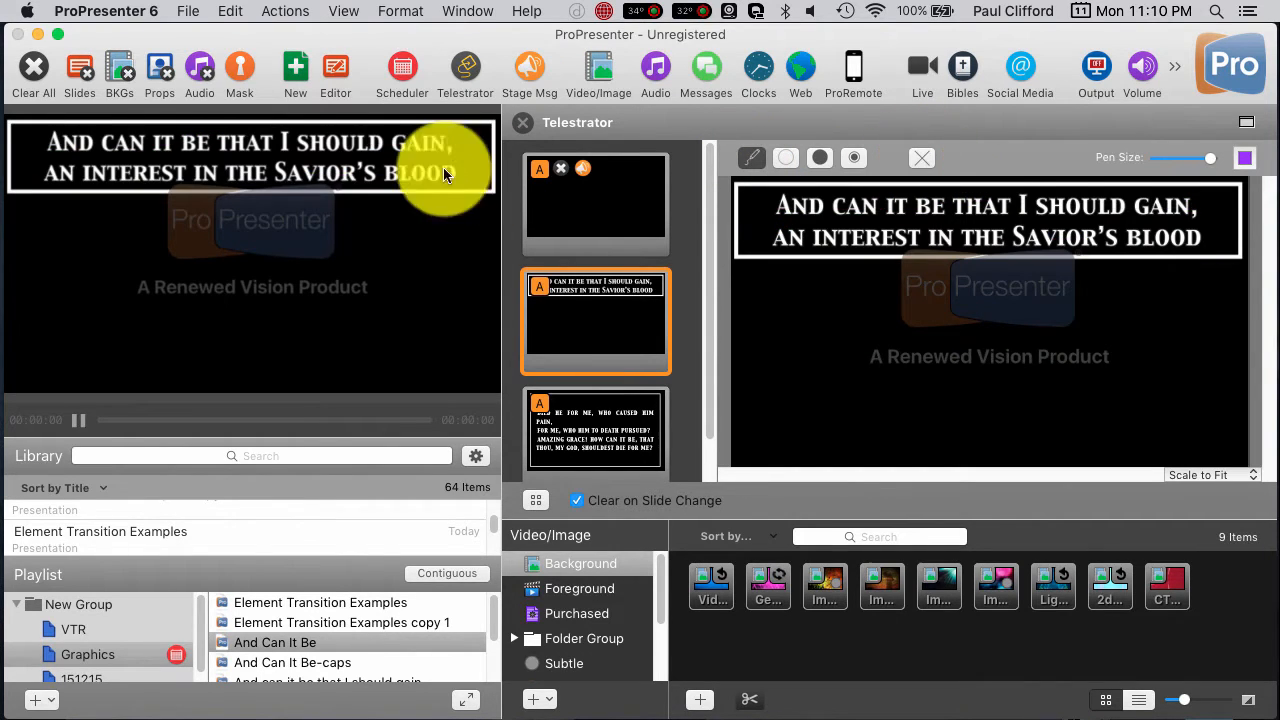
pyautogui.click(518, 122)
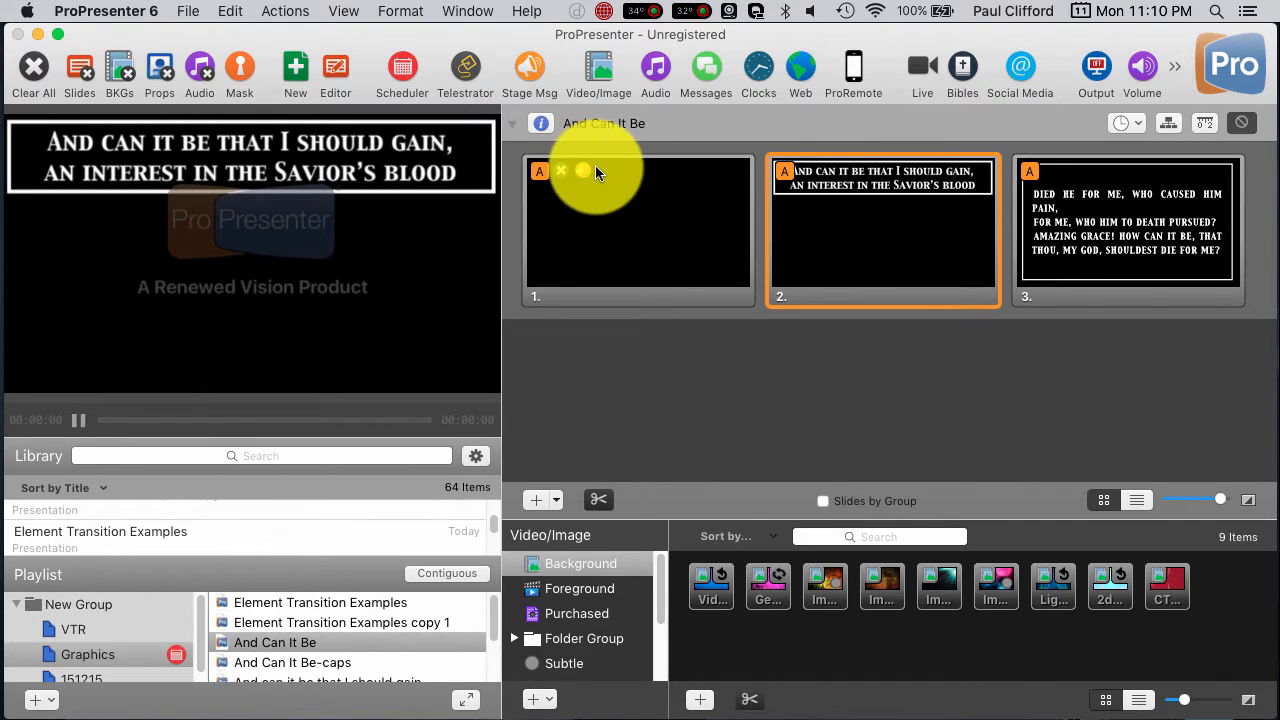
# Step: Play the first video background, open 'And can it be that I should gain', then Clear All
pyautogui.click(713, 592)
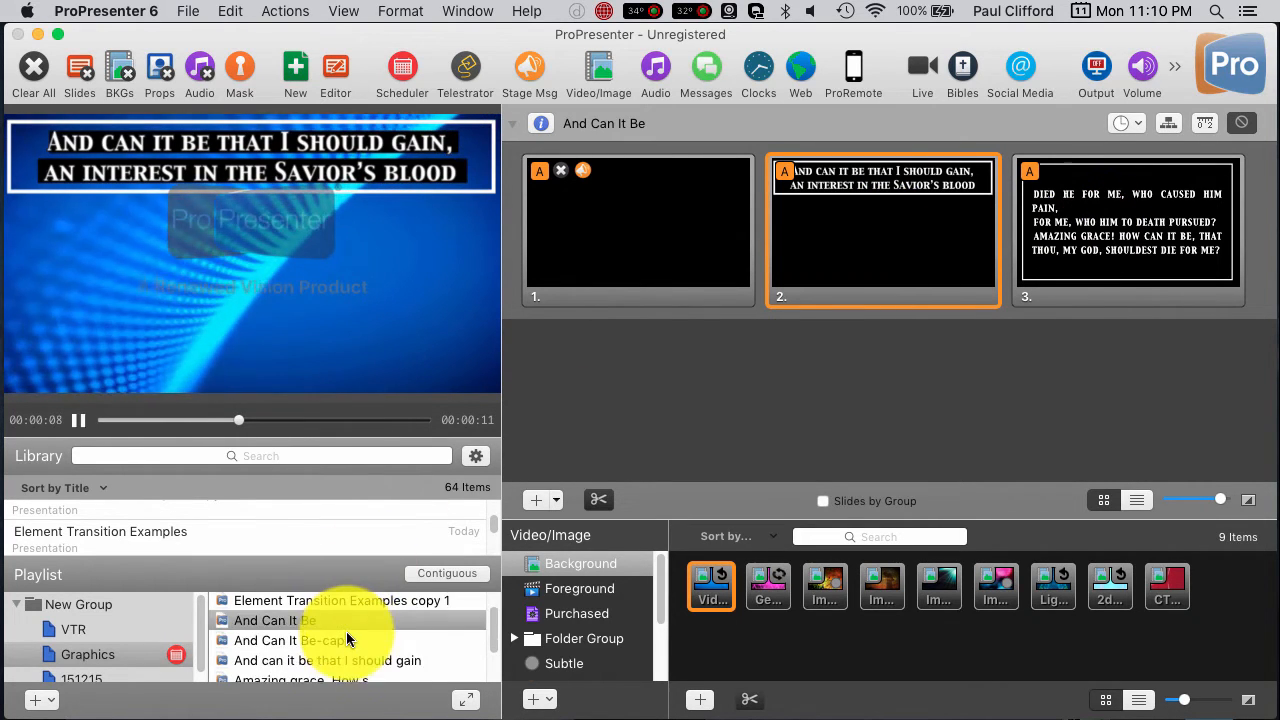
pyautogui.scroll(-3, 344, 630)
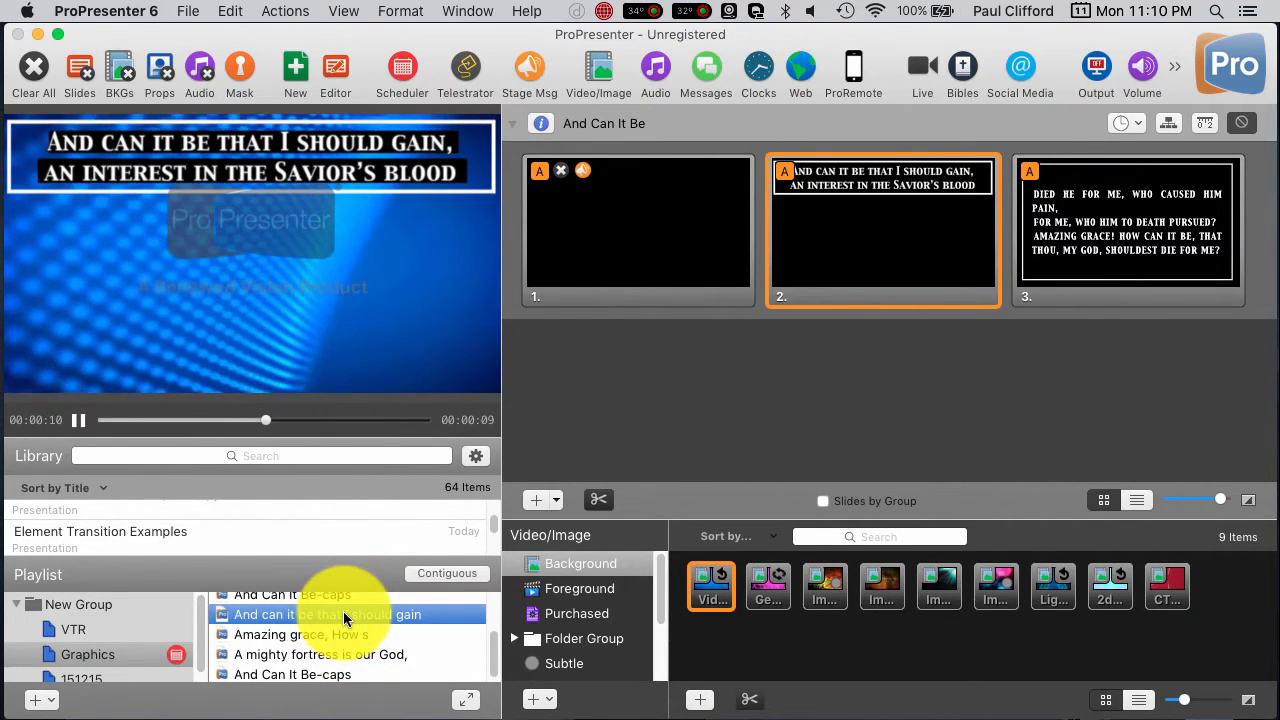
pyautogui.click(344, 615)
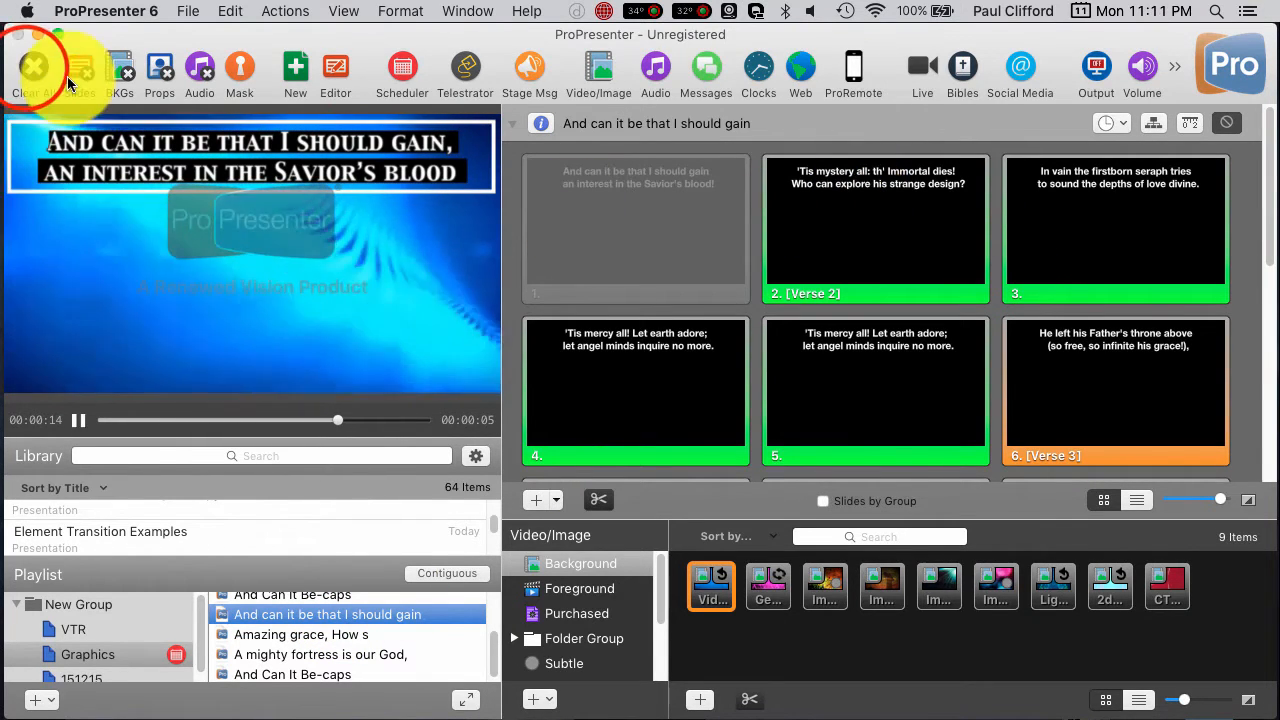
pyautogui.click(33, 66)
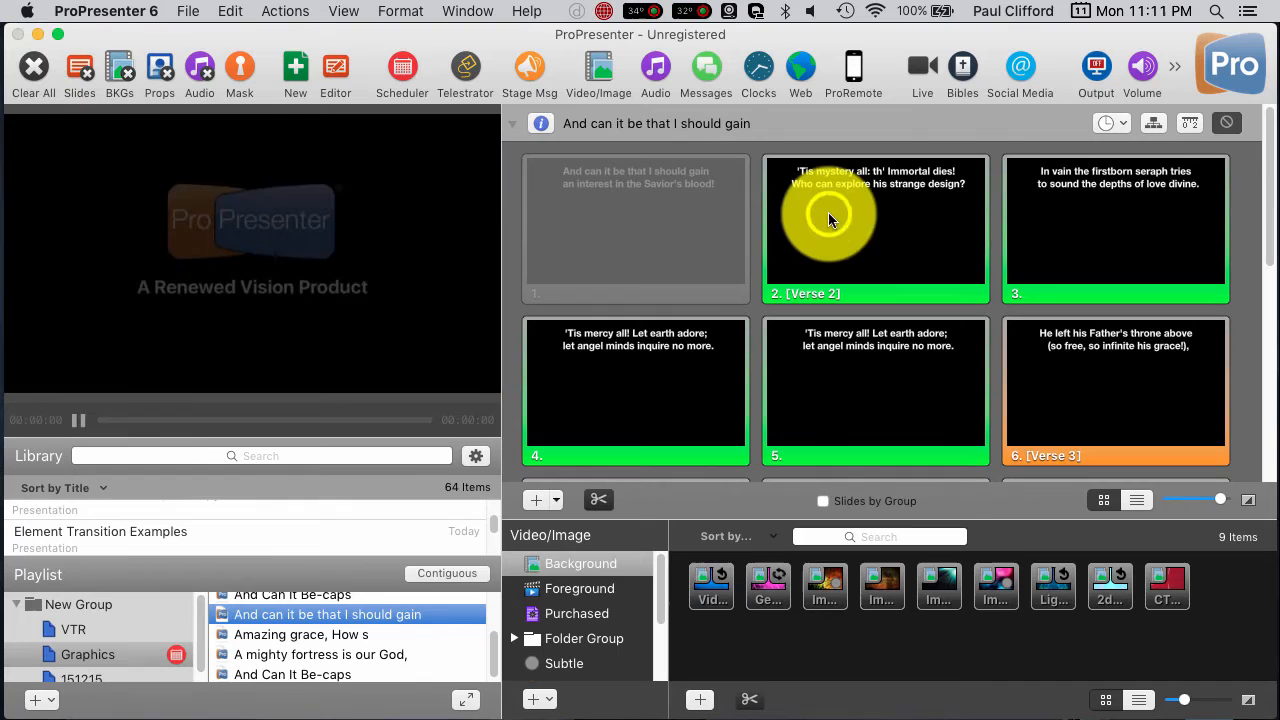
# Step: Open slide 2 in the editor and add a white rectangle near the top-left
pyautogui.rightClick(828, 218)
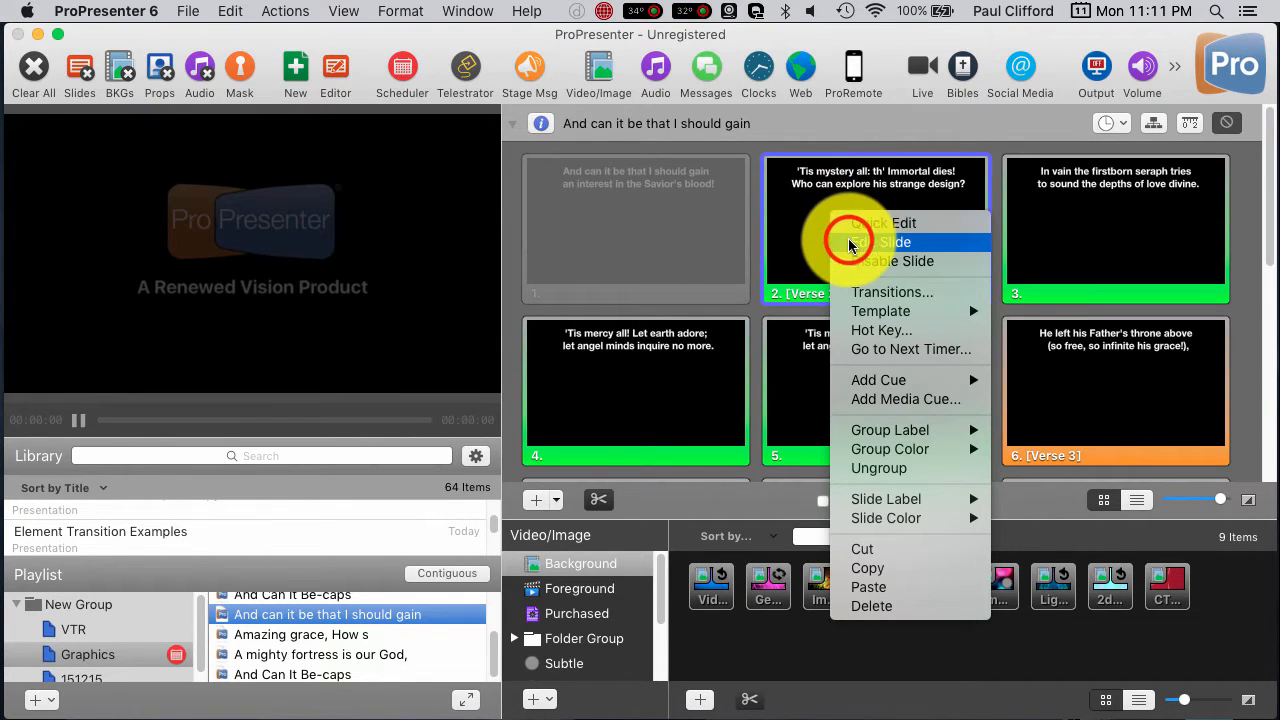
pyautogui.click(850, 243)
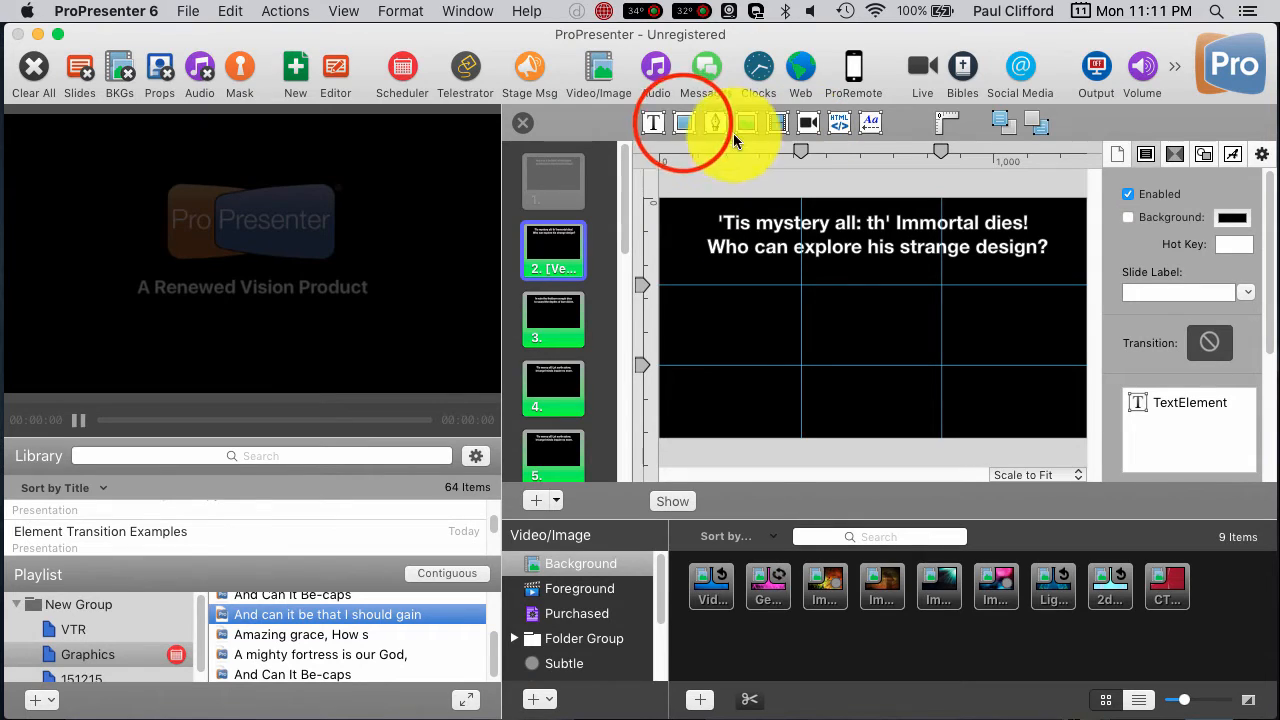
pyautogui.click(685, 127)
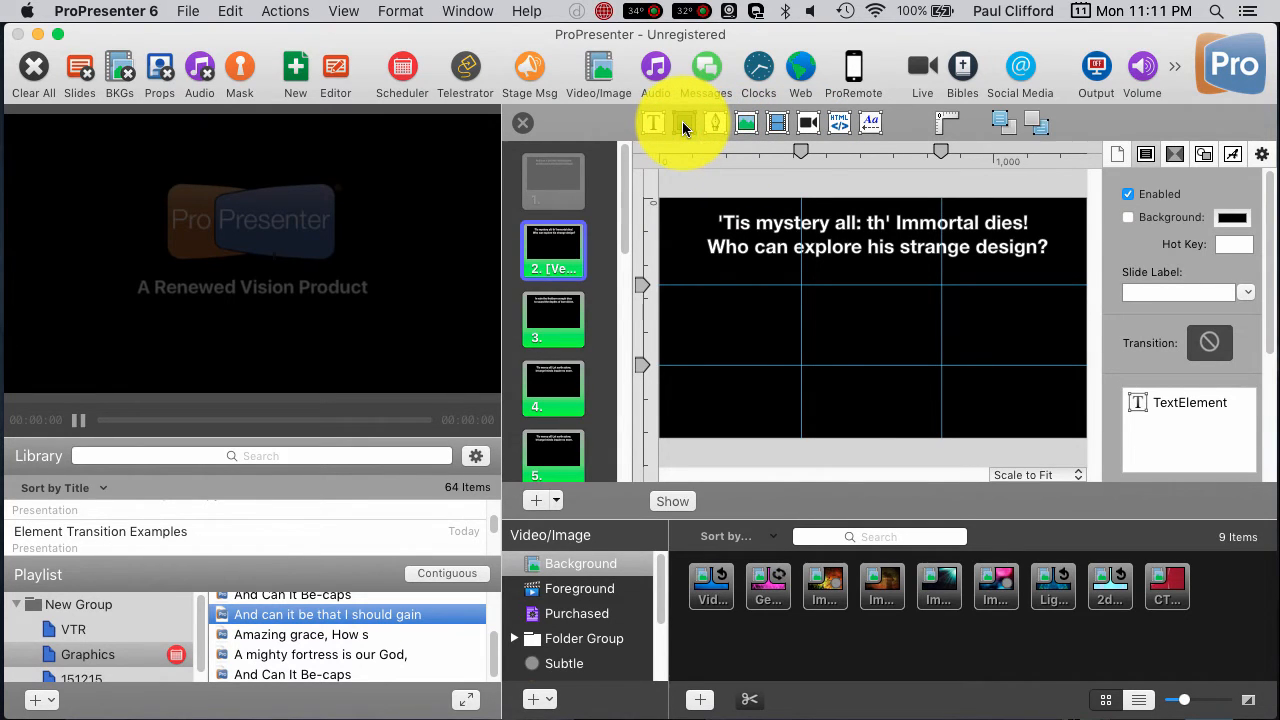
pyautogui.click(682, 121)
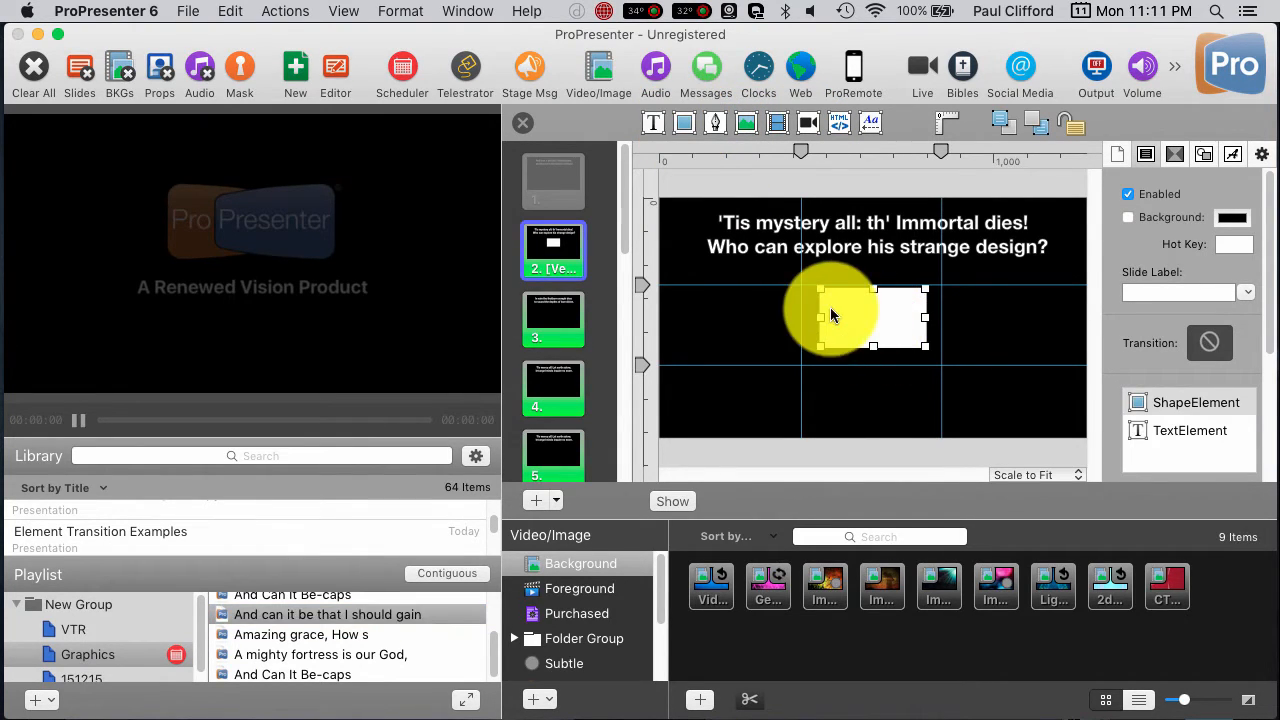
pyautogui.moveTo(830, 315)
pyautogui.mouseDown()
pyautogui.moveTo(843, 318)
pyautogui.moveTo(707, 243)
pyautogui.mouseUp()
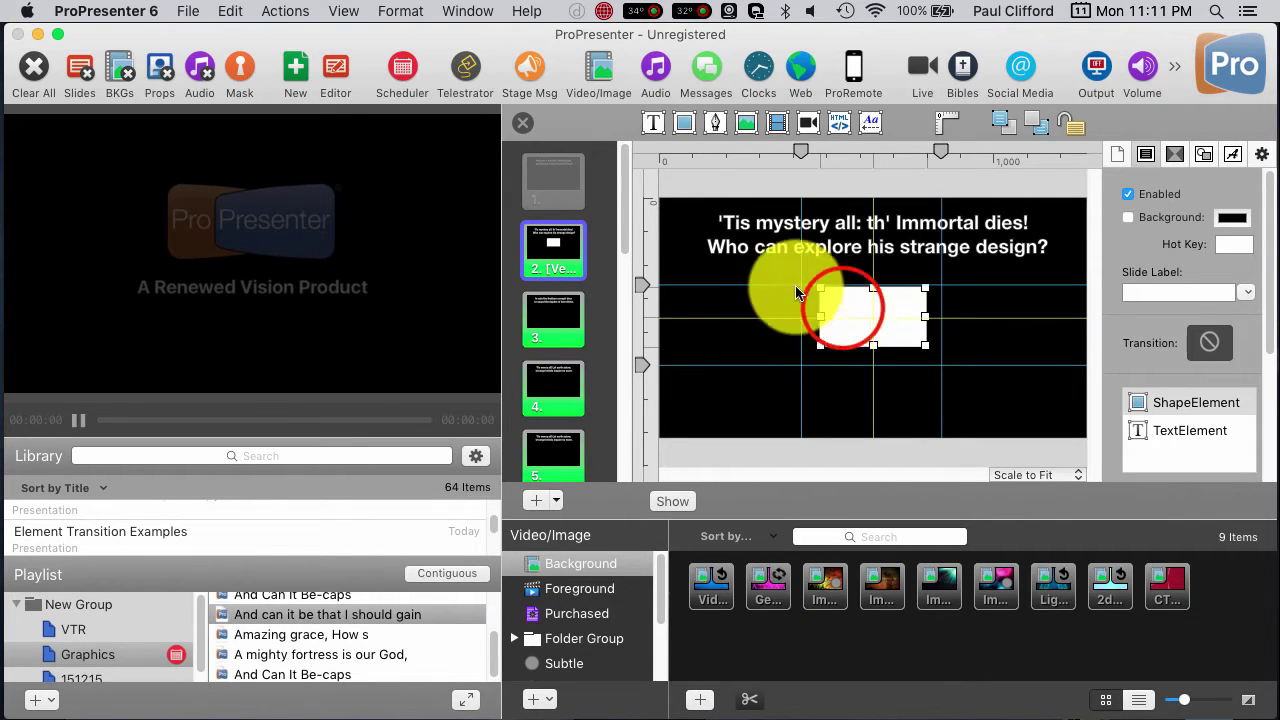
# Step: Undo an accidental text-box resize and stretch the rectangle across the full slide width
pyautogui.click(708, 238)
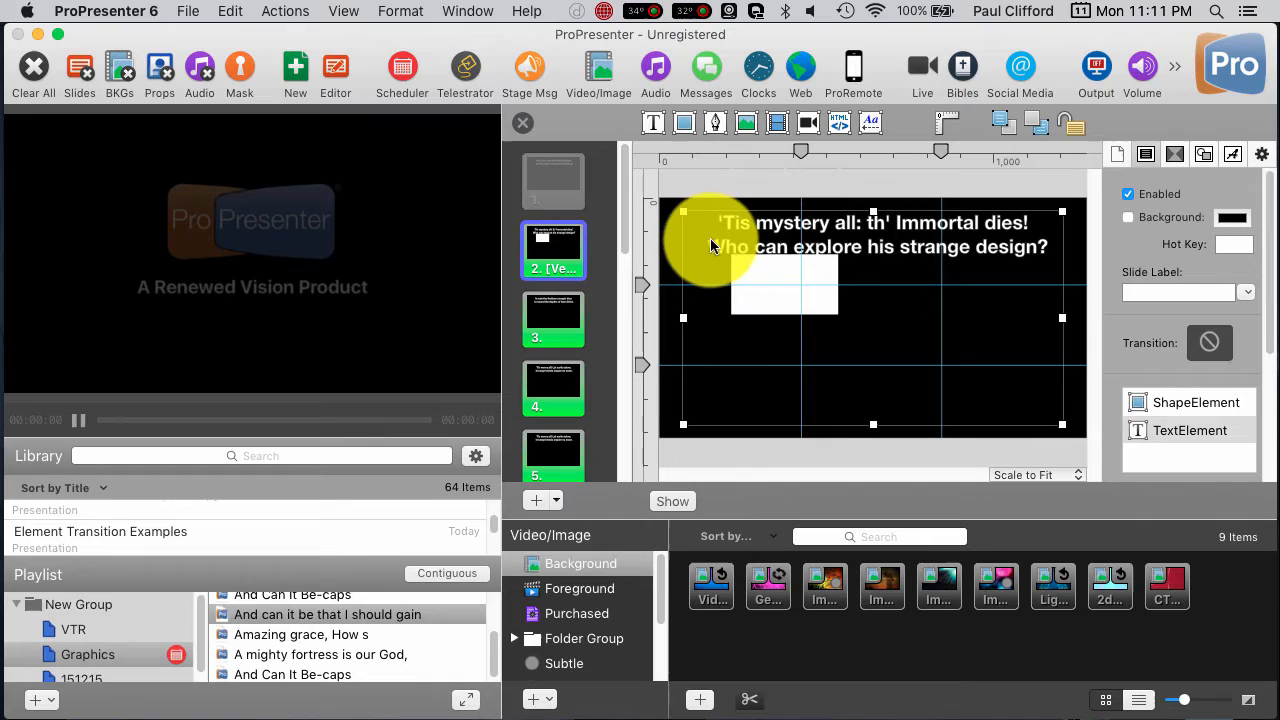
pyautogui.moveTo(710, 243); pyautogui.dragTo(755, 288)
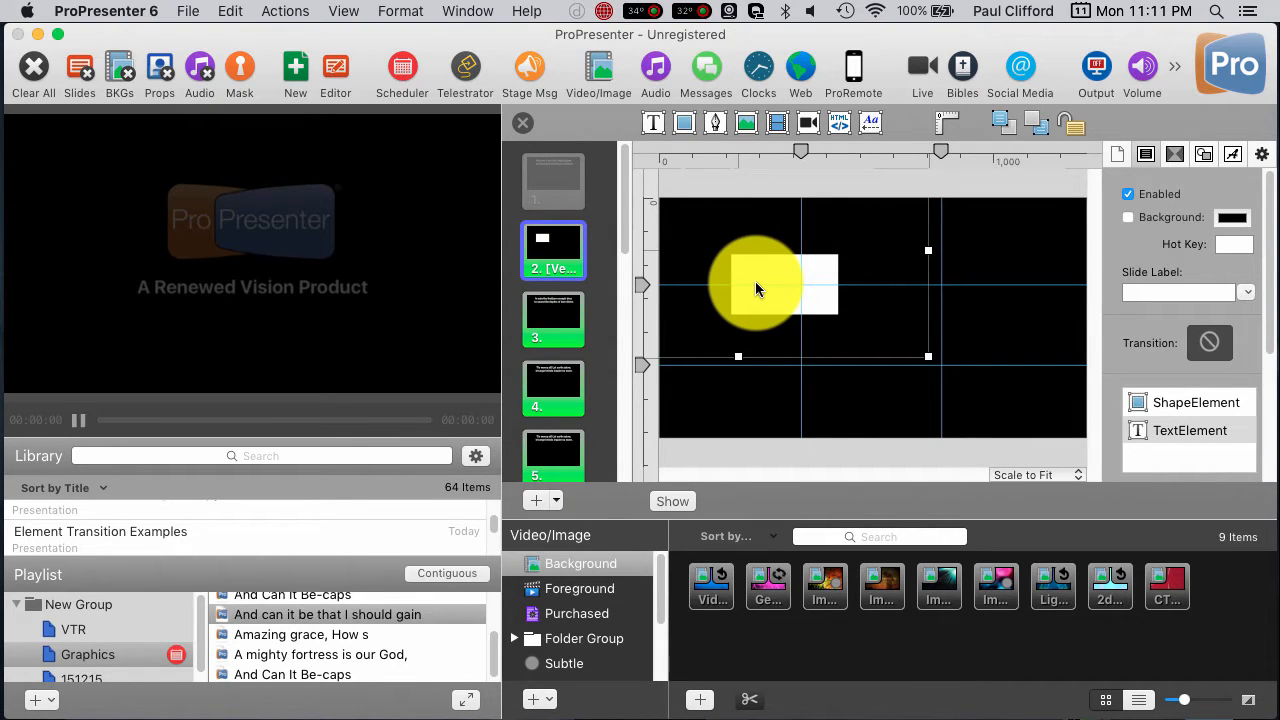
pyautogui.press('super+z')
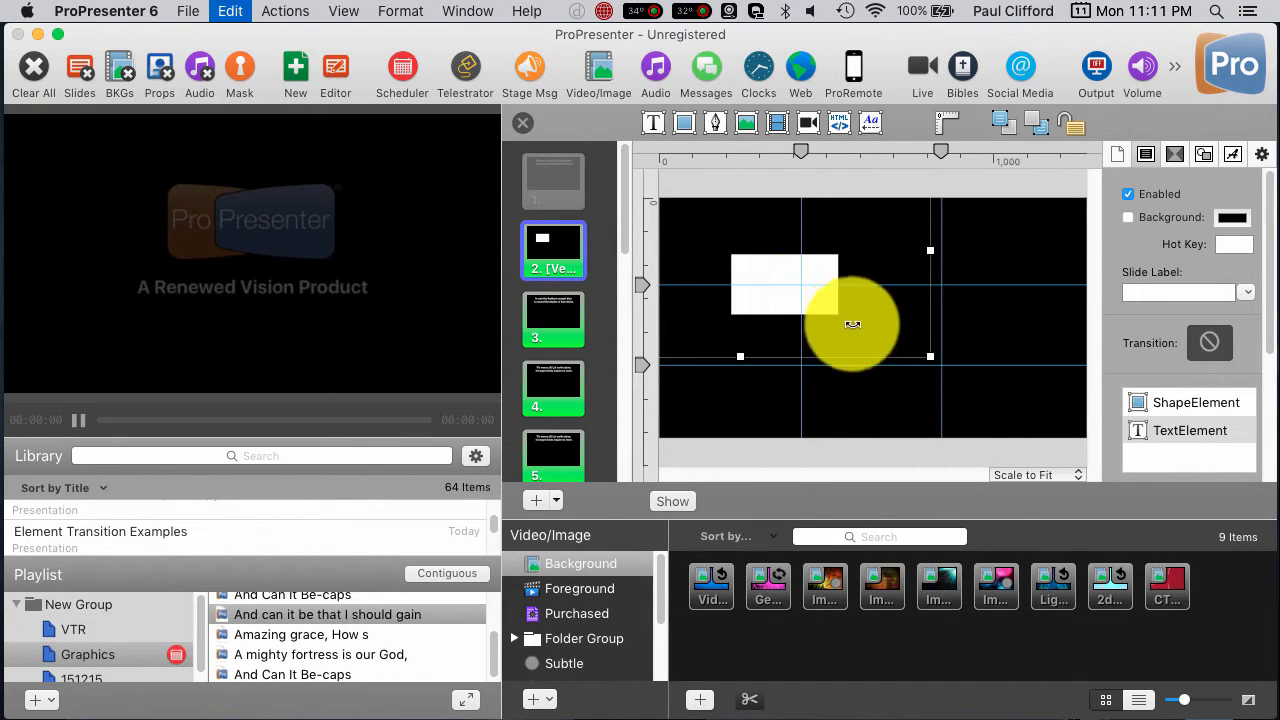
pyautogui.press('super+z')
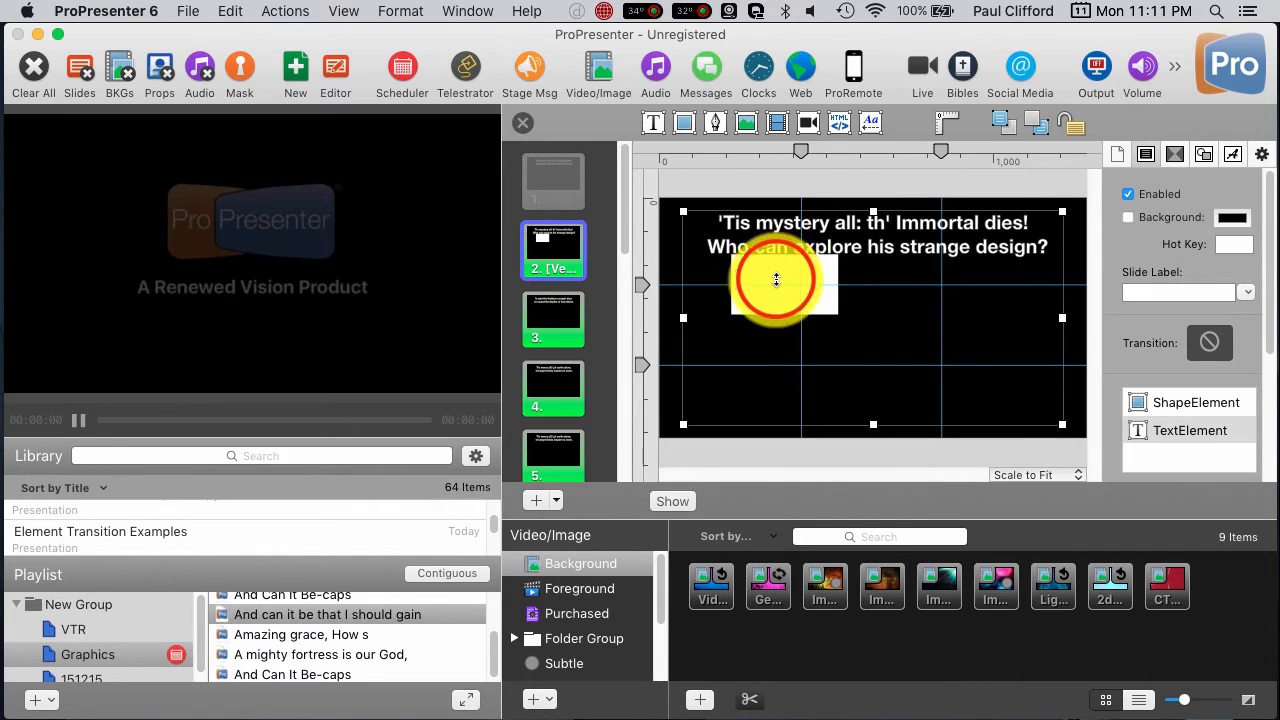
pyautogui.click(776, 281)
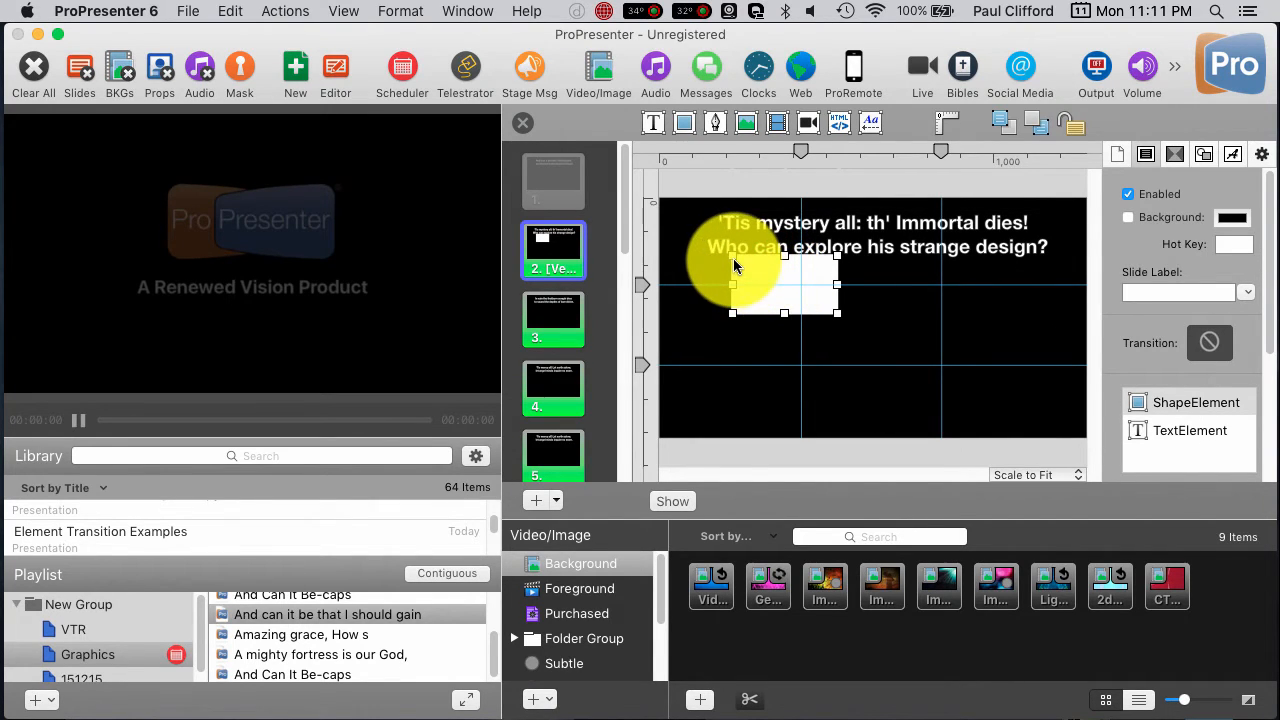
pyautogui.moveTo(735, 266); pyautogui.dragTo(712, 240)
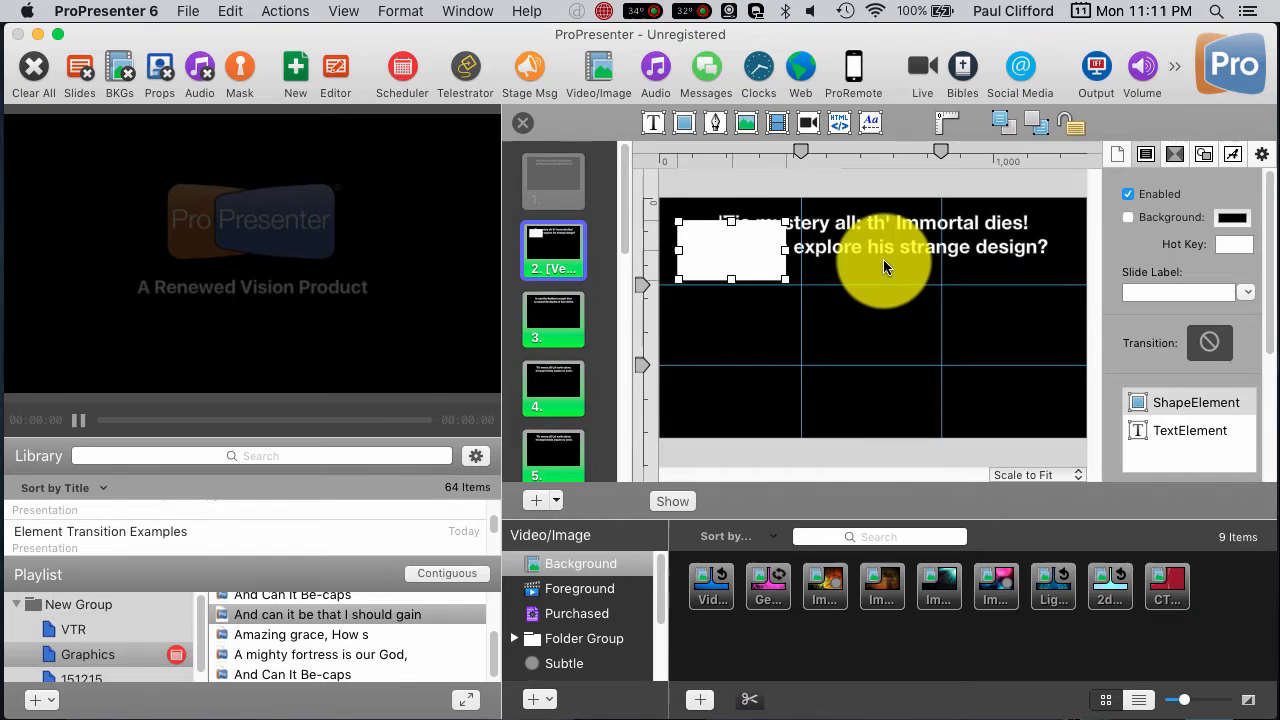
pyautogui.press('cmd+shift+f')
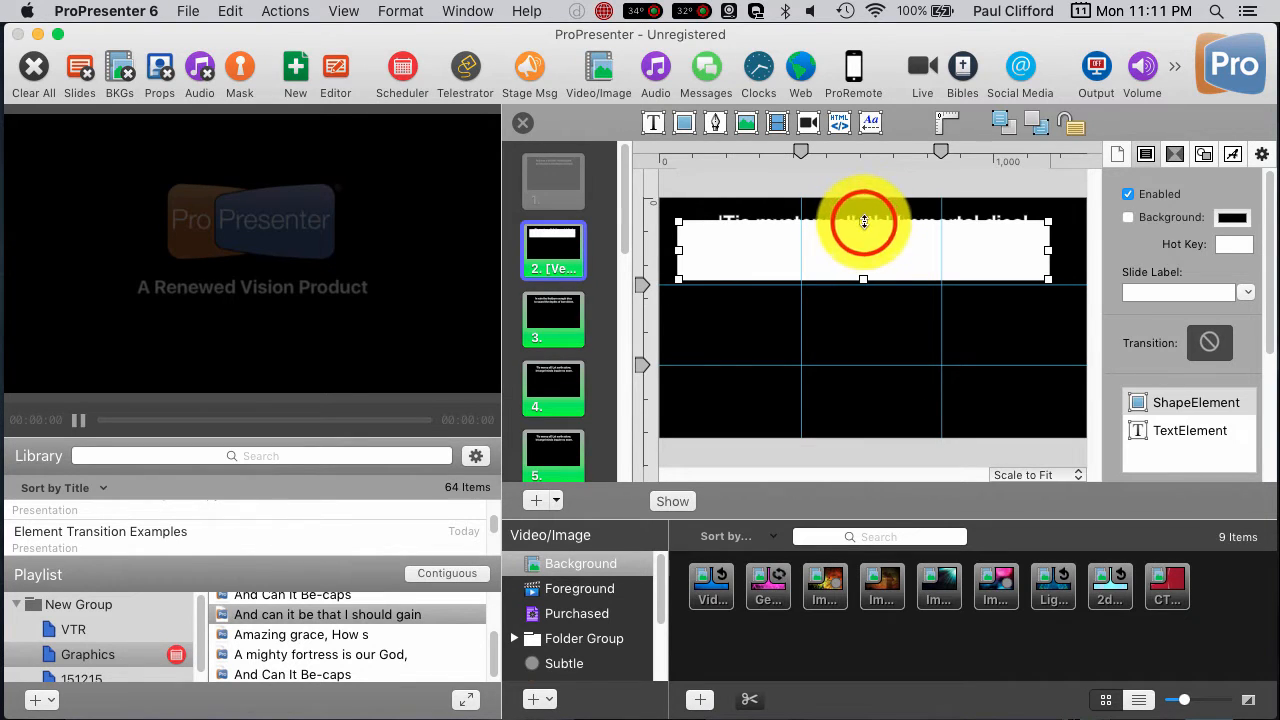
# Step: Trim the rectangle's top and bottom edges into a thin bar over the second lyric line
pyautogui.moveTo(863, 222)
pyautogui.mouseDown()
pyautogui.moveTo(861, 266)
pyautogui.moveTo(860, 236)
pyautogui.mouseUp()
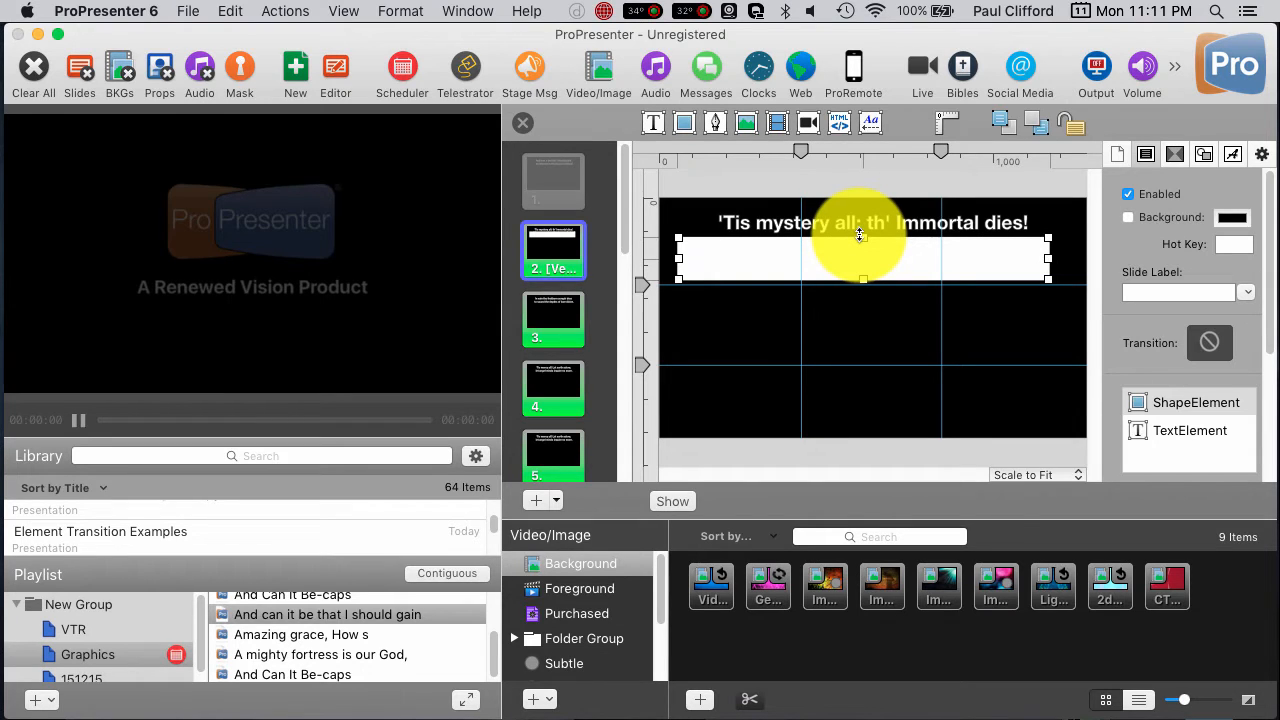
pyautogui.click(868, 283)
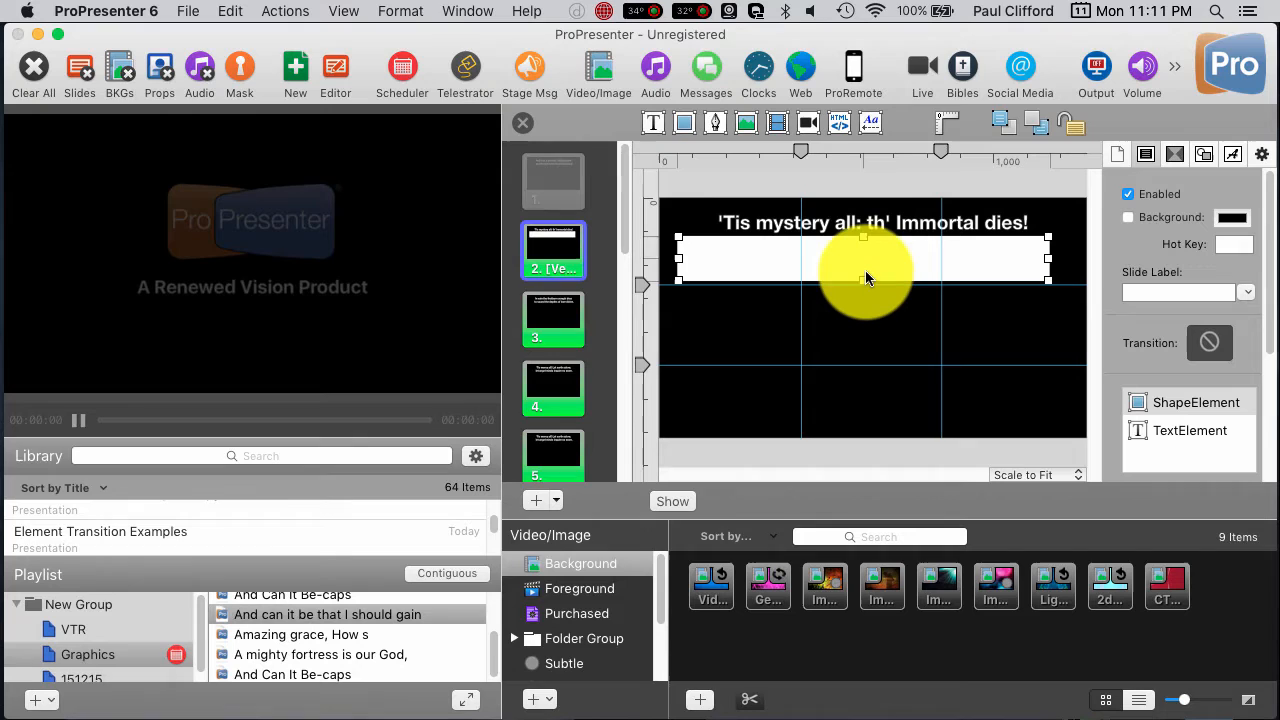
pyautogui.moveTo(866, 280); pyautogui.dragTo(866, 272)
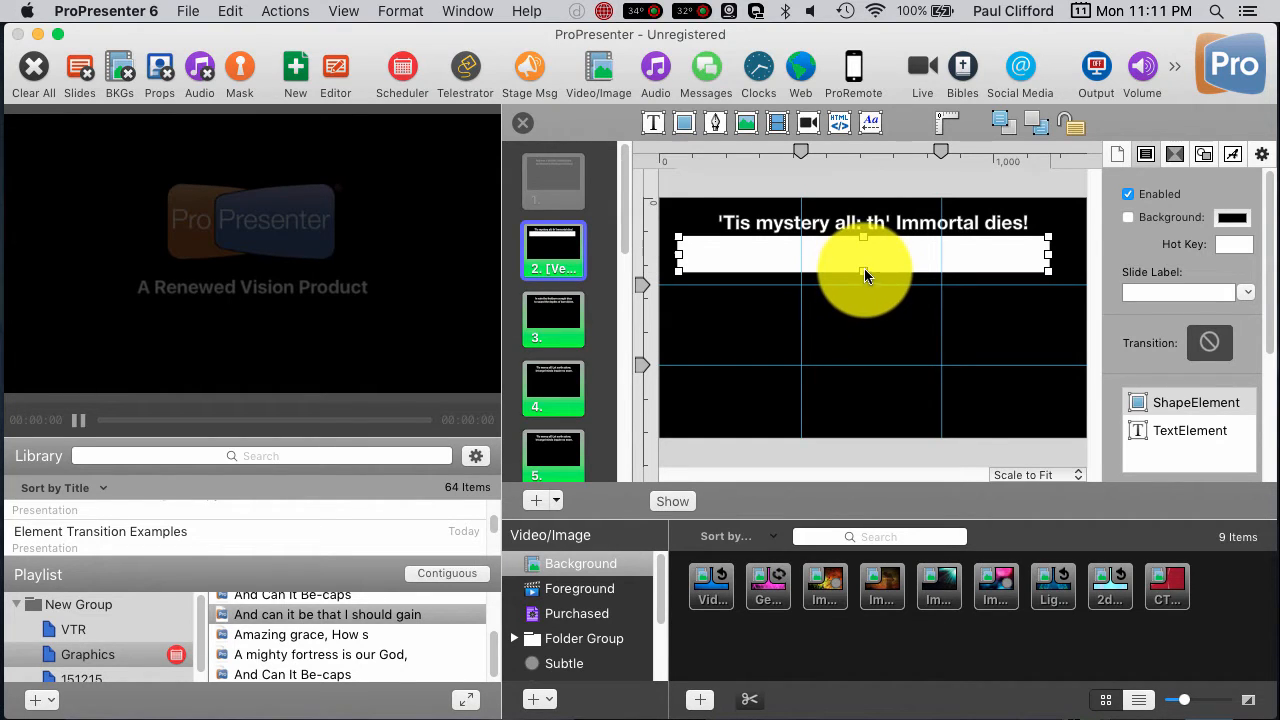
pyautogui.click(863, 268)
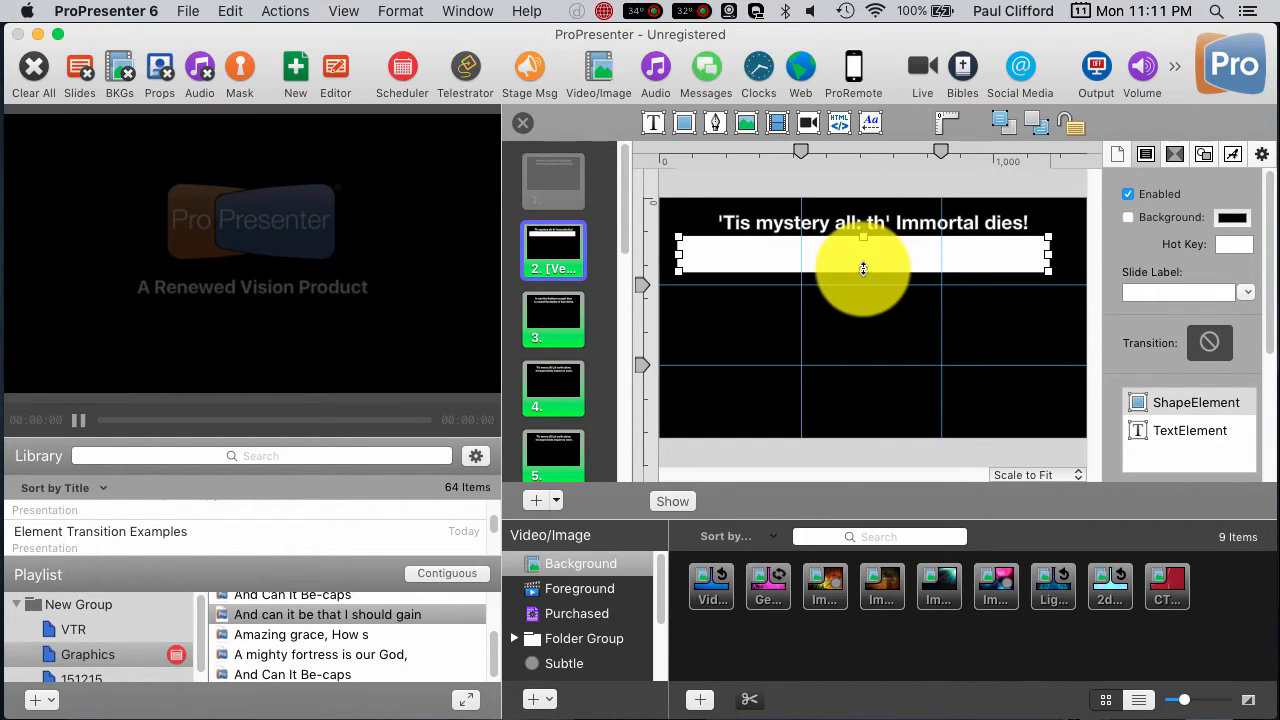
pyautogui.moveTo(863, 268); pyautogui.dragTo(863, 256)
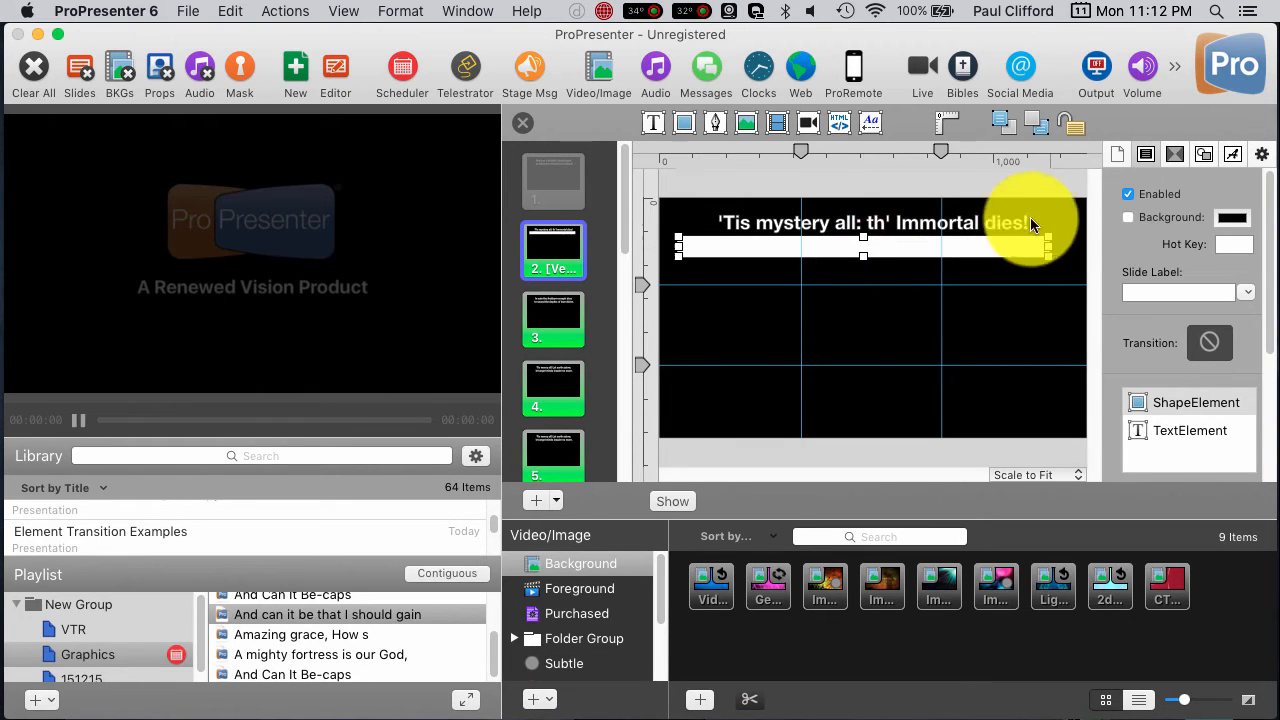
# Step: Fill the bar with the Licorice (black) pencil colour, keeping opacity at 100%
pyautogui.click(1203, 155)
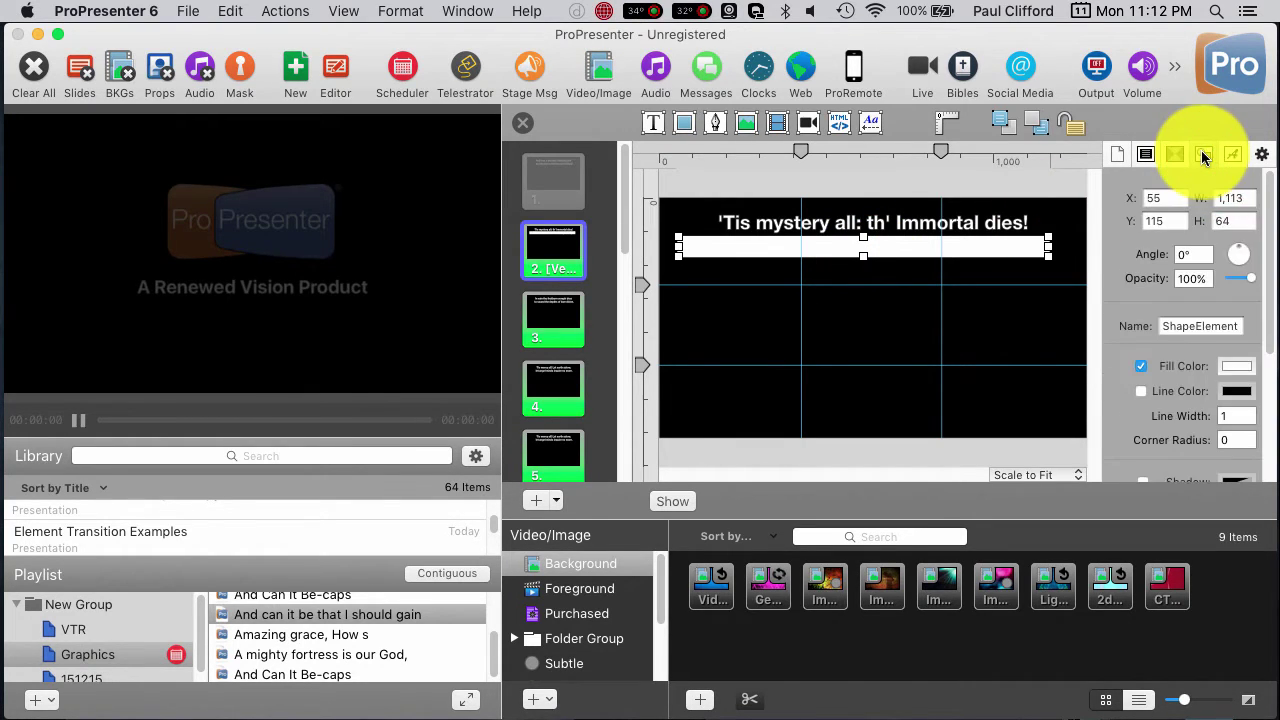
pyautogui.click(1233, 368)
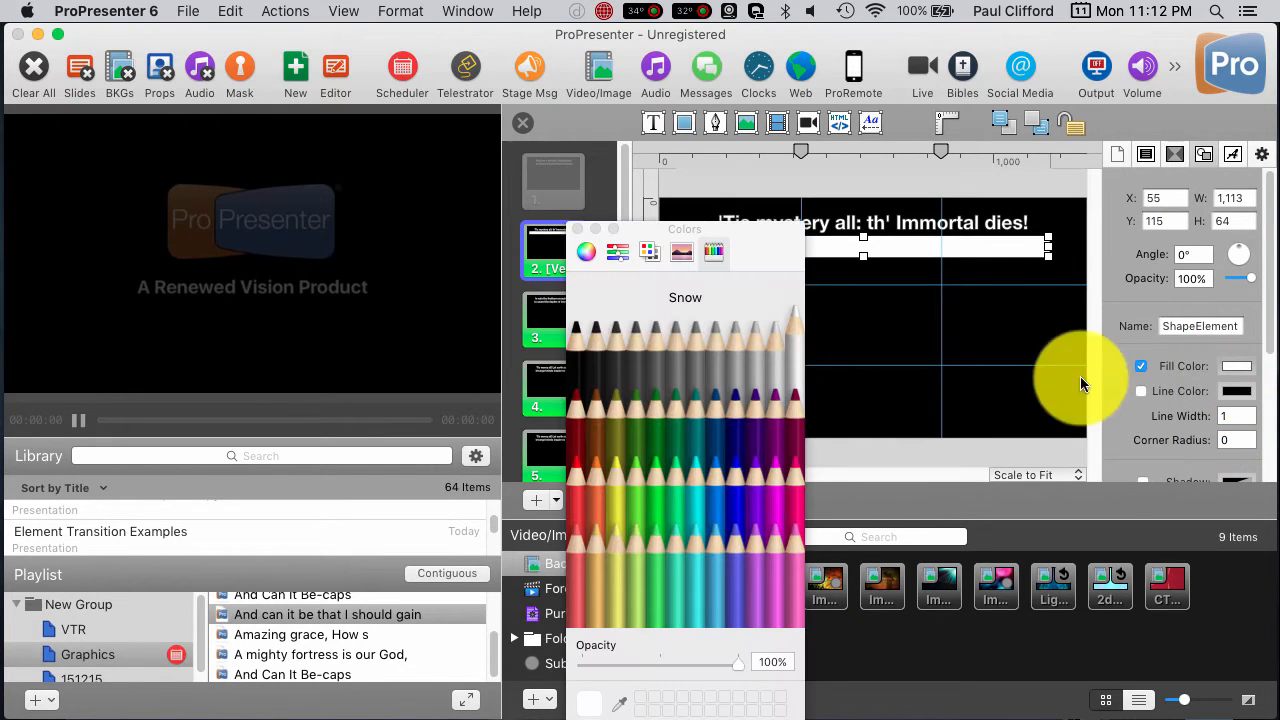
pyautogui.click(586, 251)
pyautogui.click(617, 253)
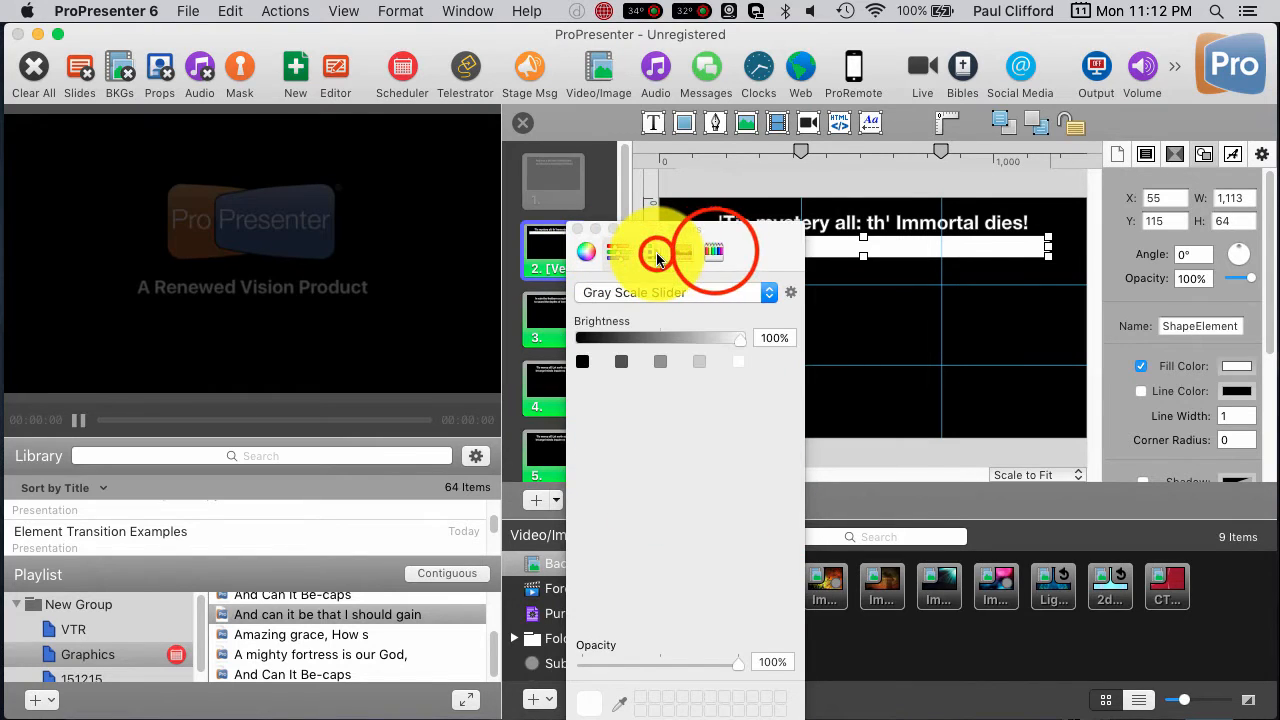
pyautogui.click(684, 251)
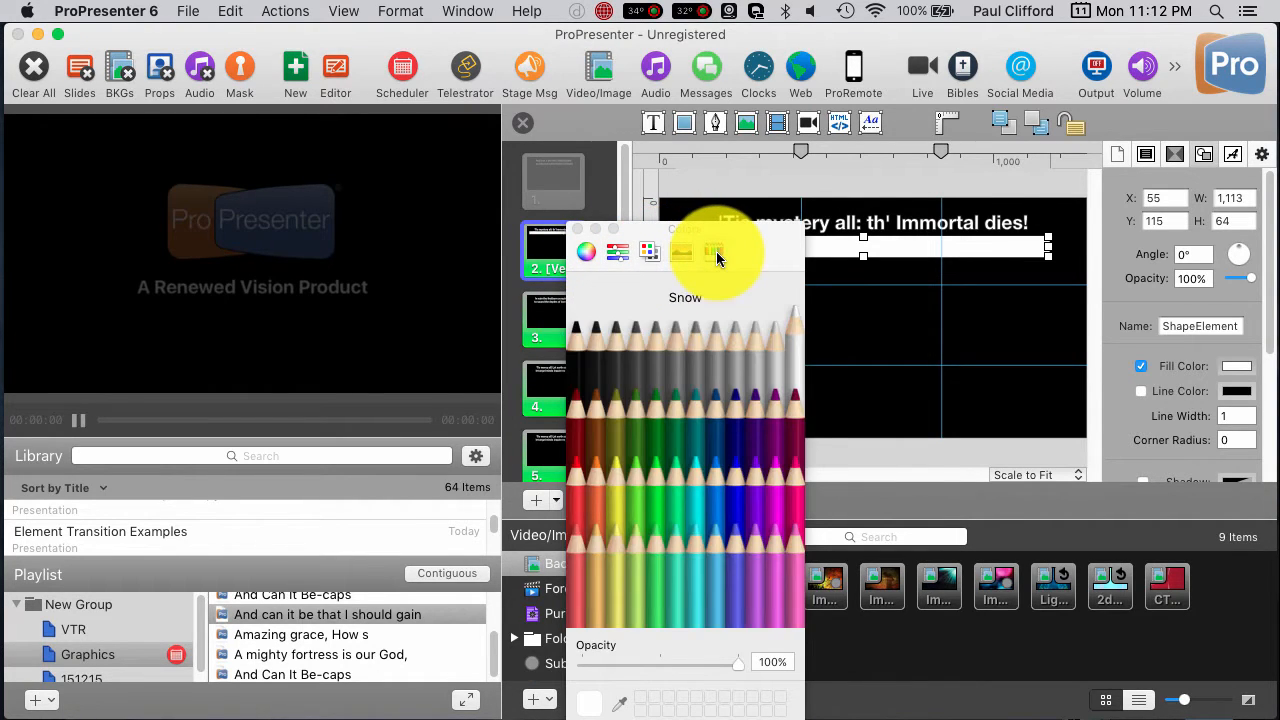
pyautogui.click(574, 337)
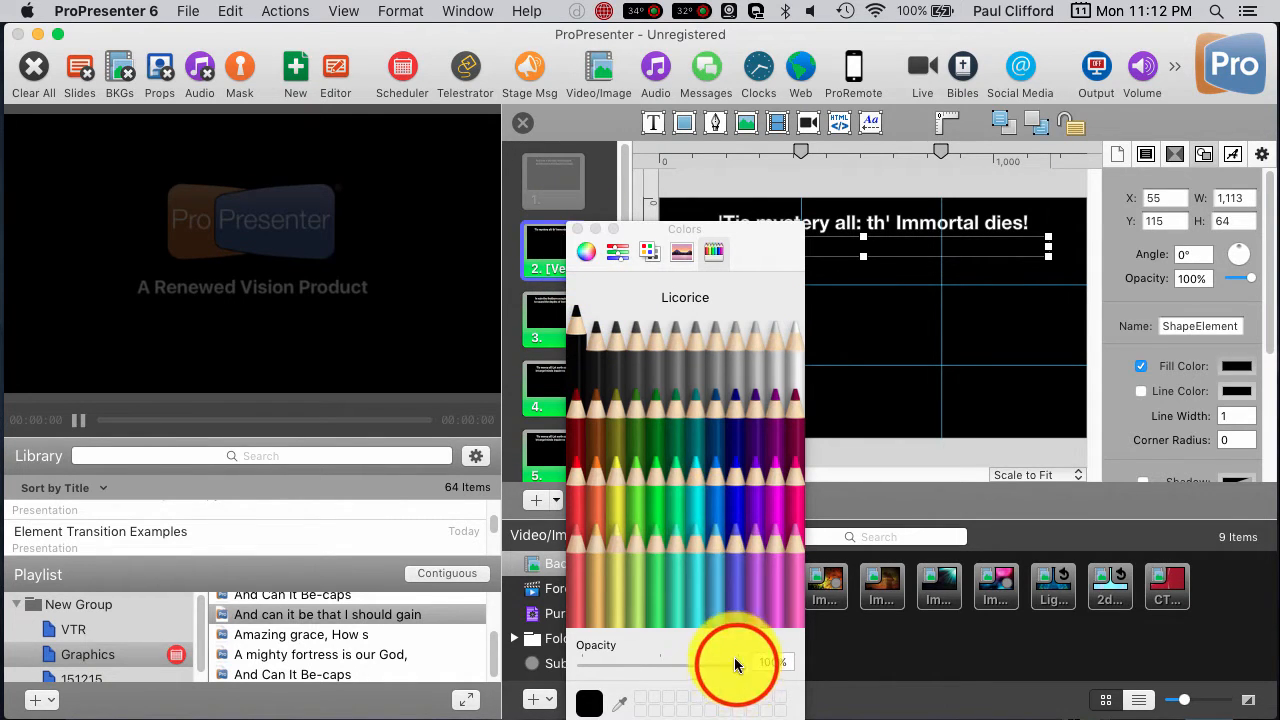
pyautogui.moveTo(663, 670); pyautogui.dragTo(663, 670)
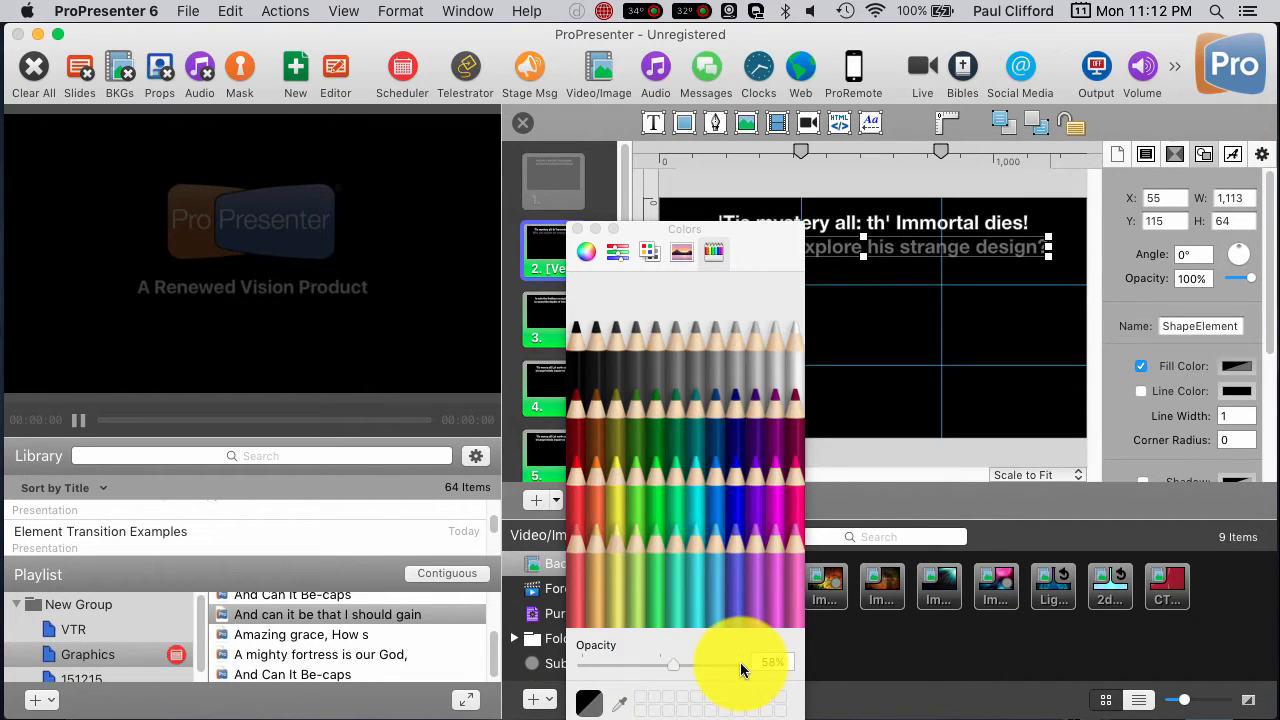
pyautogui.hotkey('ctrl', 'z')
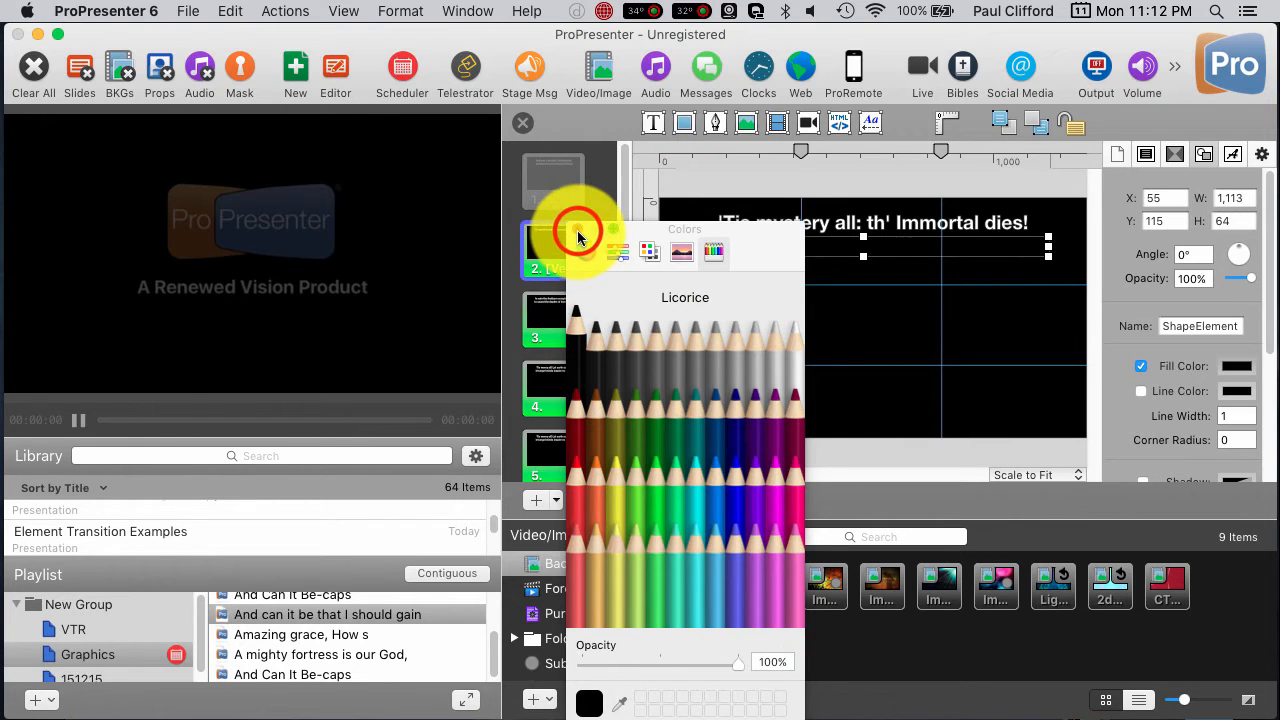
pyautogui.click(579, 236)
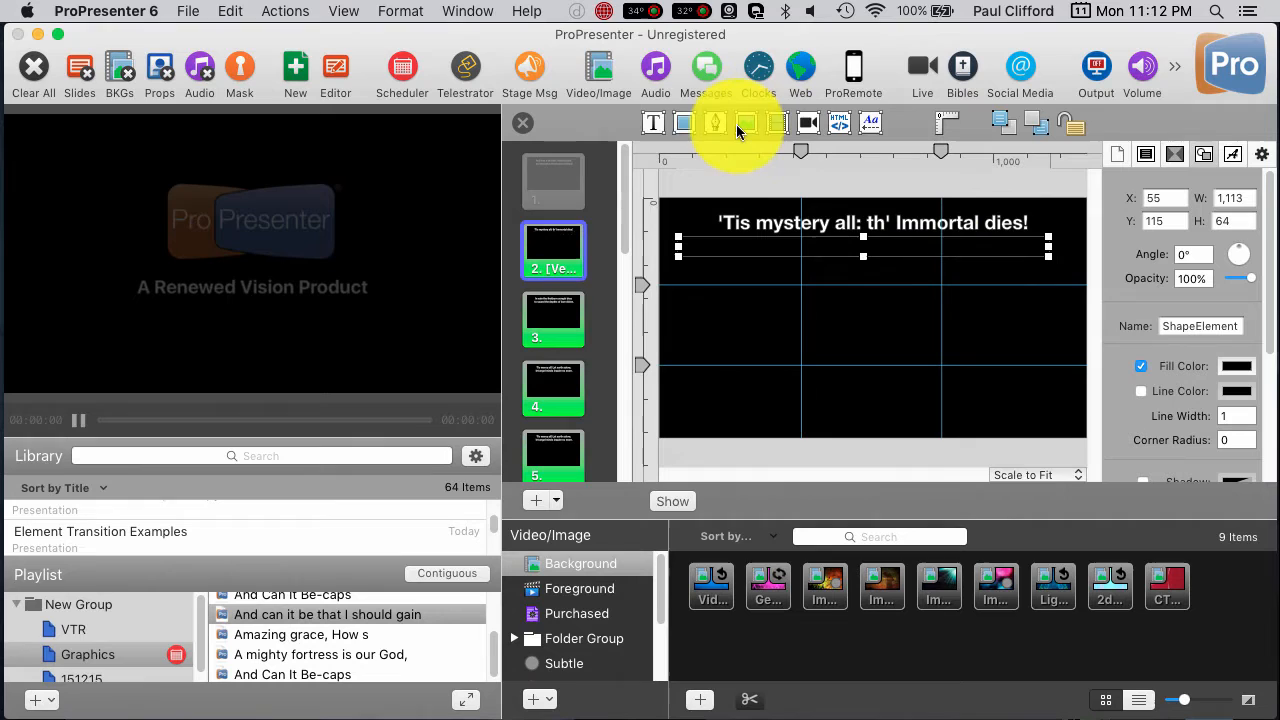
# Step: Add a second white rectangle at the top, stretched to slide width and centred horizontally
pyautogui.click(688, 121)
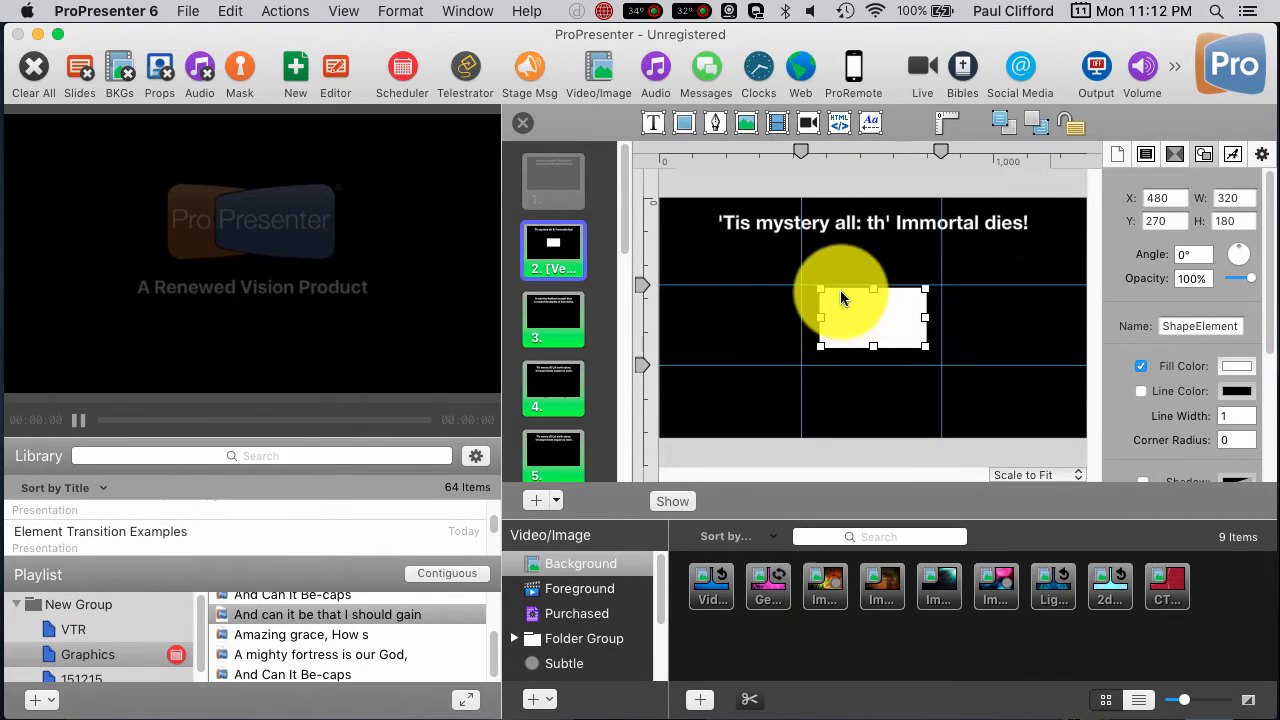
pyautogui.moveTo(840, 290)
pyautogui.mouseDown()
pyautogui.moveTo(748, 222)
pyautogui.moveTo(683, 224)
pyautogui.moveTo(742, 234)
pyautogui.moveTo(700, 230)
pyautogui.mouseUp()
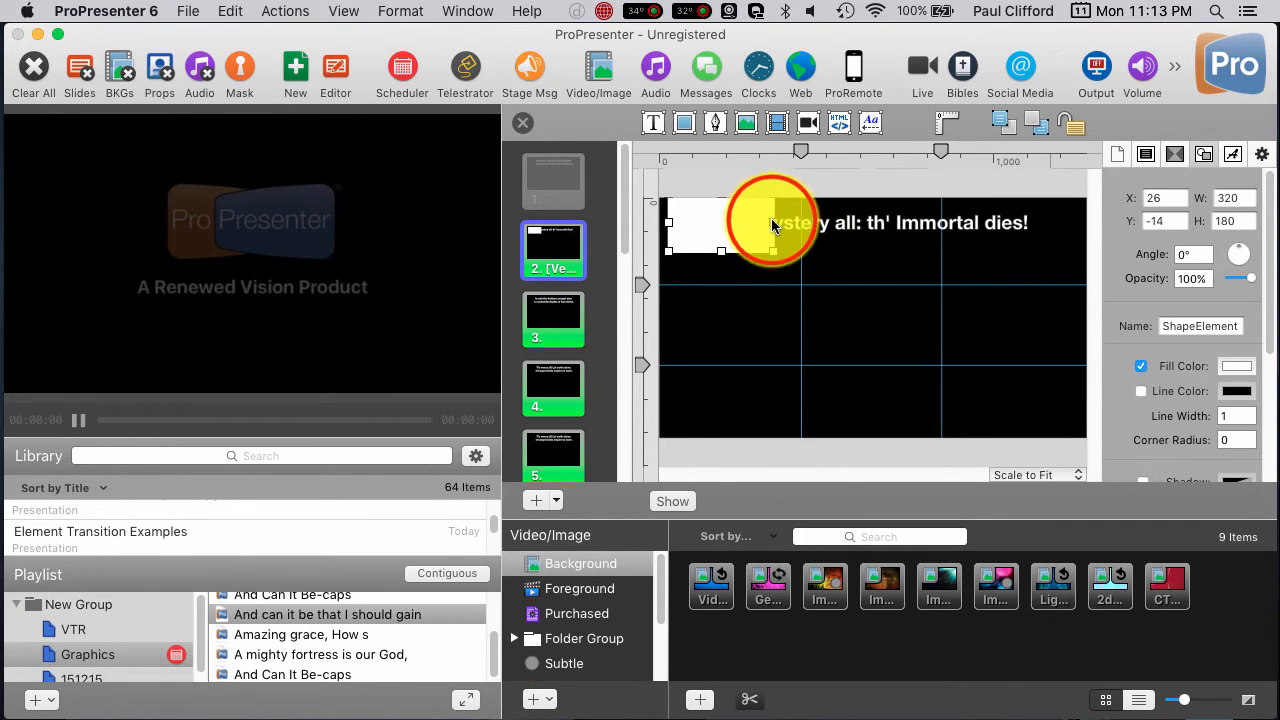
pyautogui.moveTo(772, 222); pyautogui.dragTo(1042, 221)
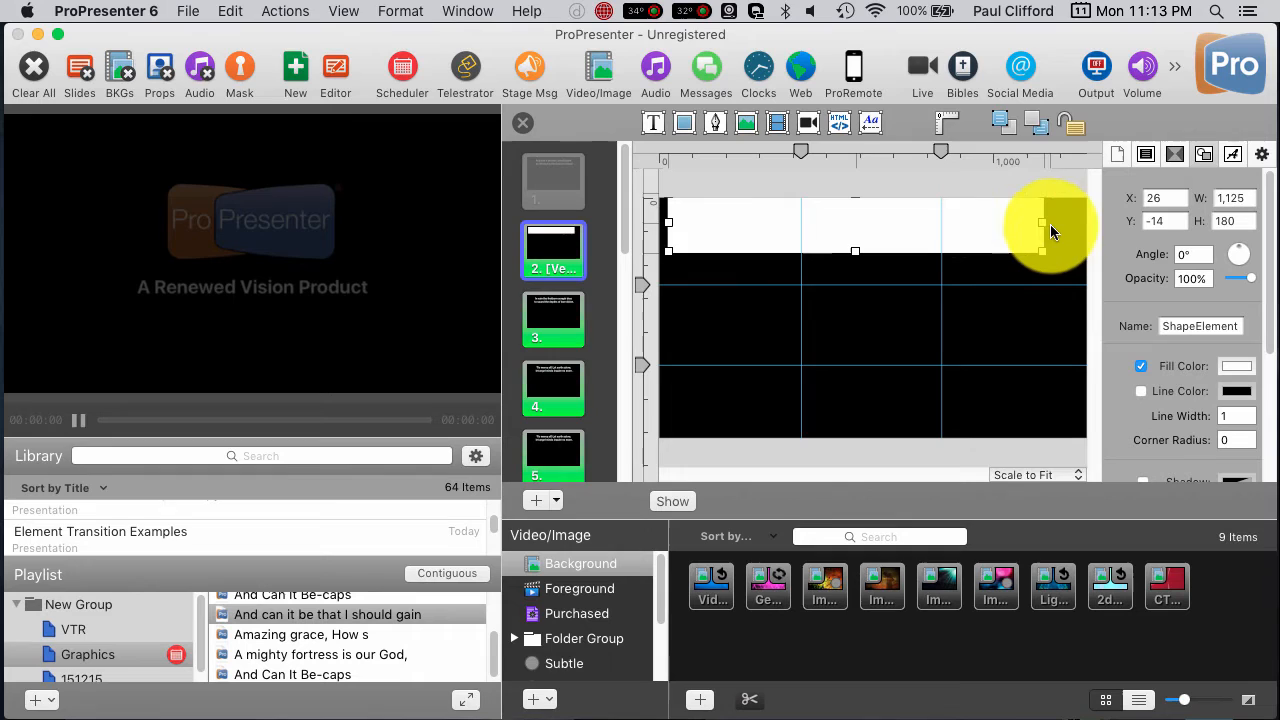
pyautogui.moveTo(1042, 221); pyautogui.dragTo(1084, 233)
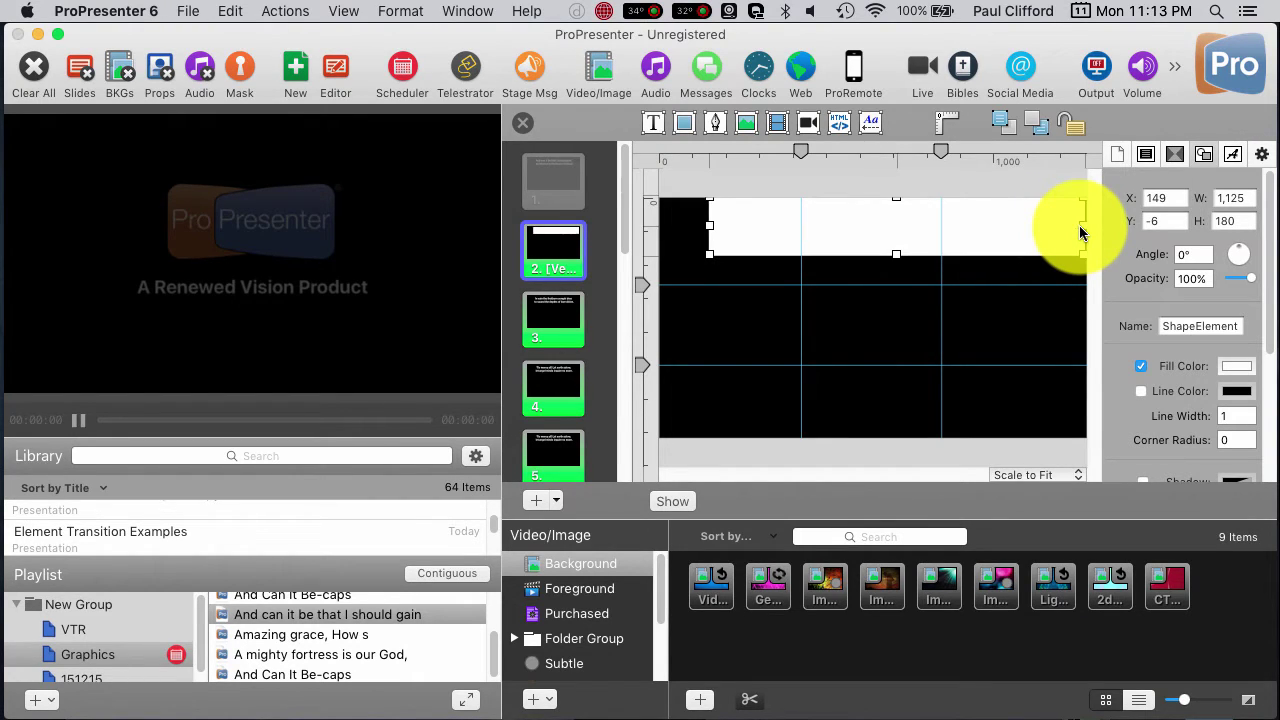
pyautogui.click(990, 225)
pyautogui.moveTo(957, 230); pyautogui.dragTo(951, 230)
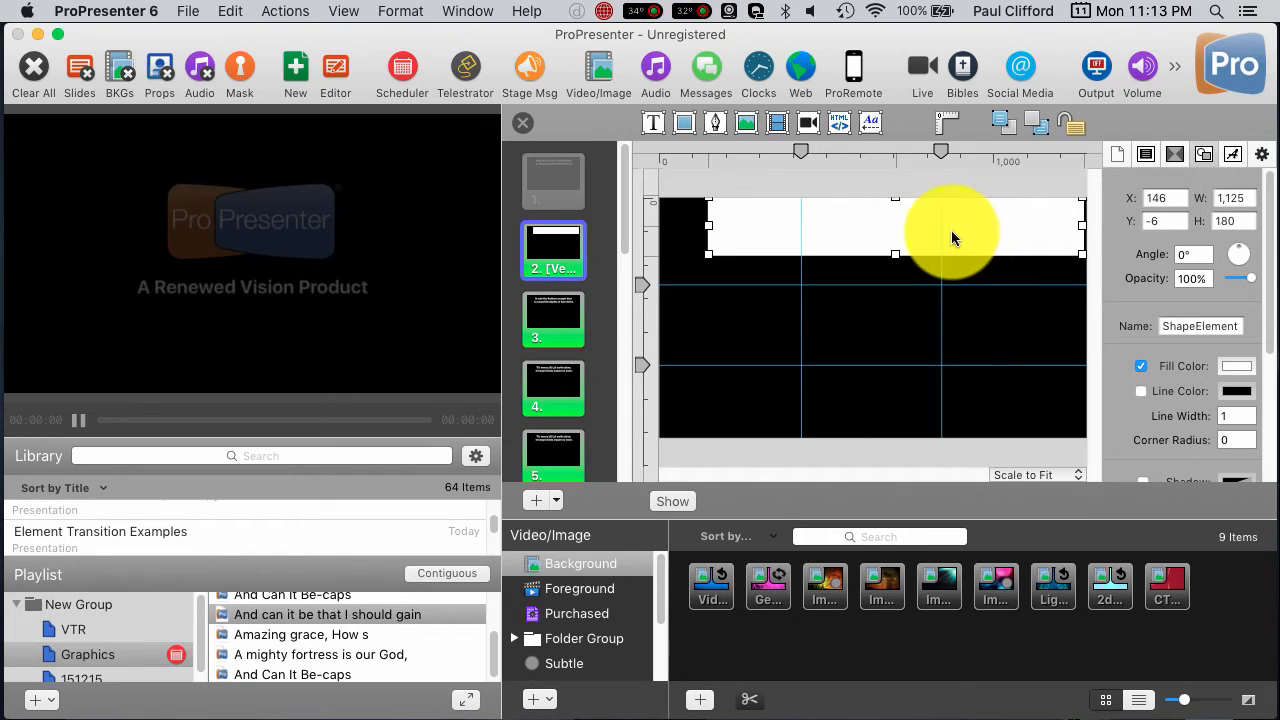
pyautogui.press('super+shift+h')
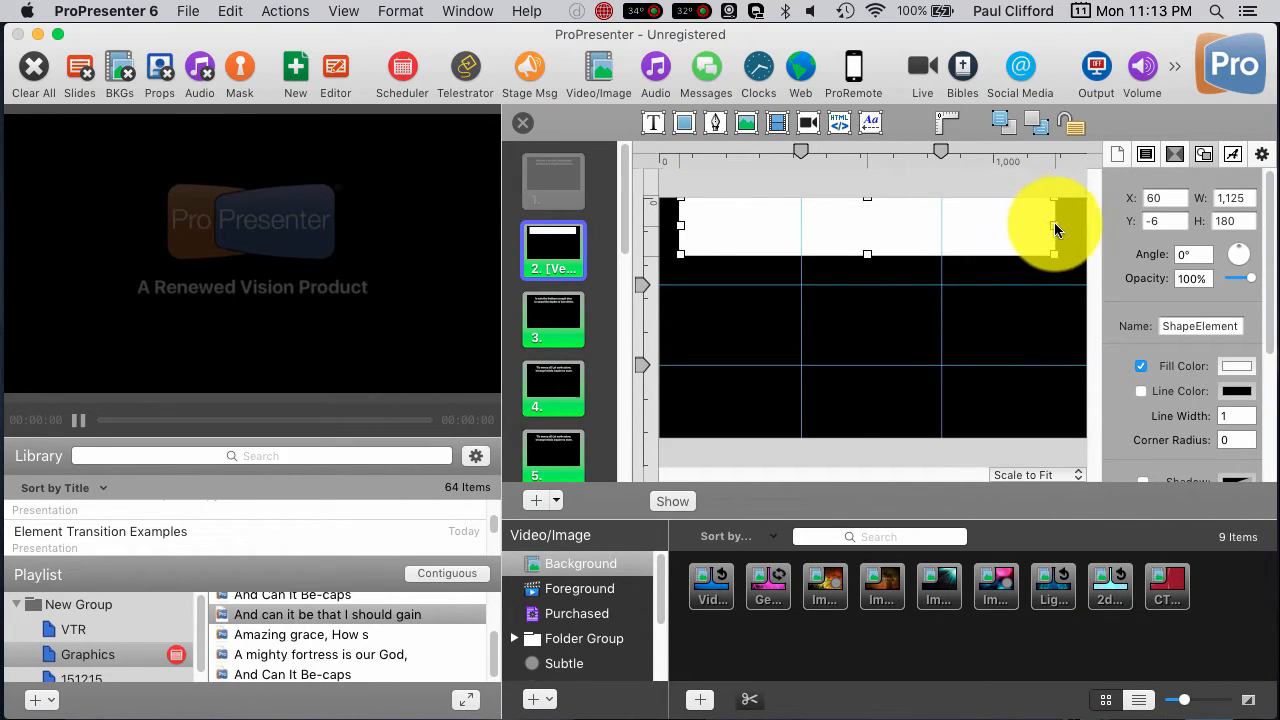
# Step: Nudge it to the slide edge and slim its height into a narrow strip over the first lyric line
pyautogui.moveTo(1054, 222); pyautogui.dragTo(1058, 220)
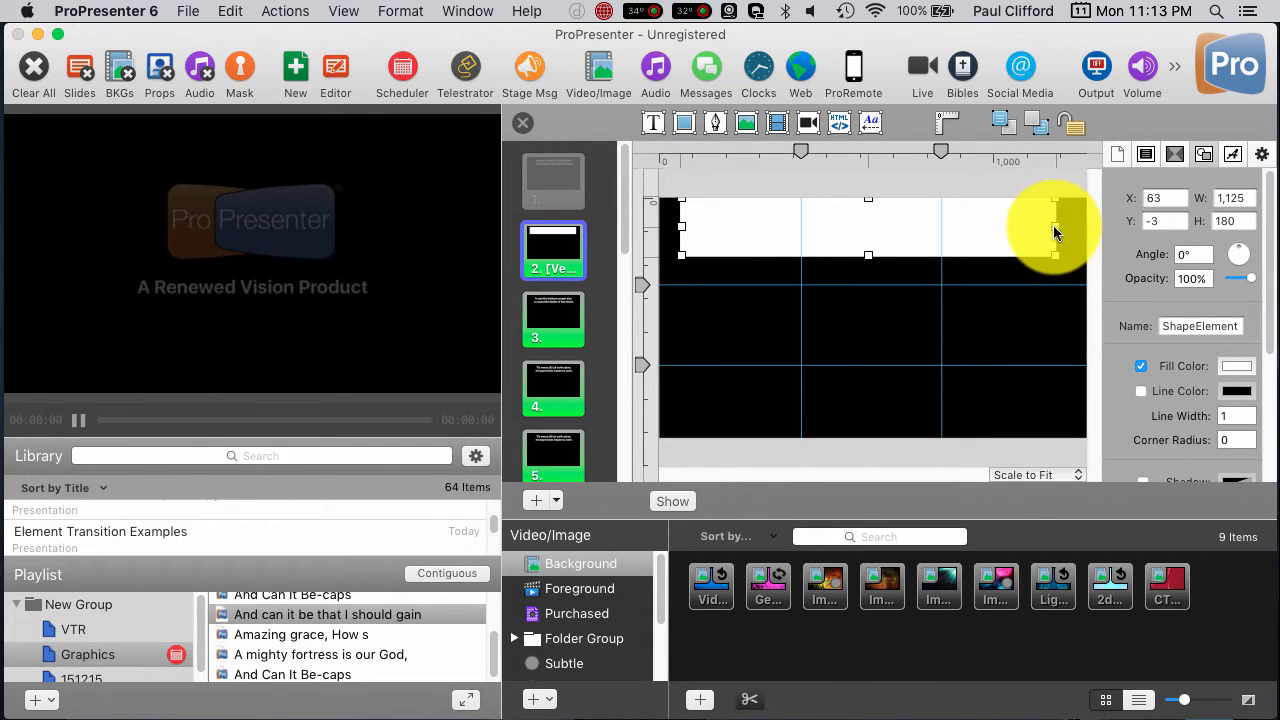
pyautogui.moveTo(1054, 225); pyautogui.dragTo(1060, 232)
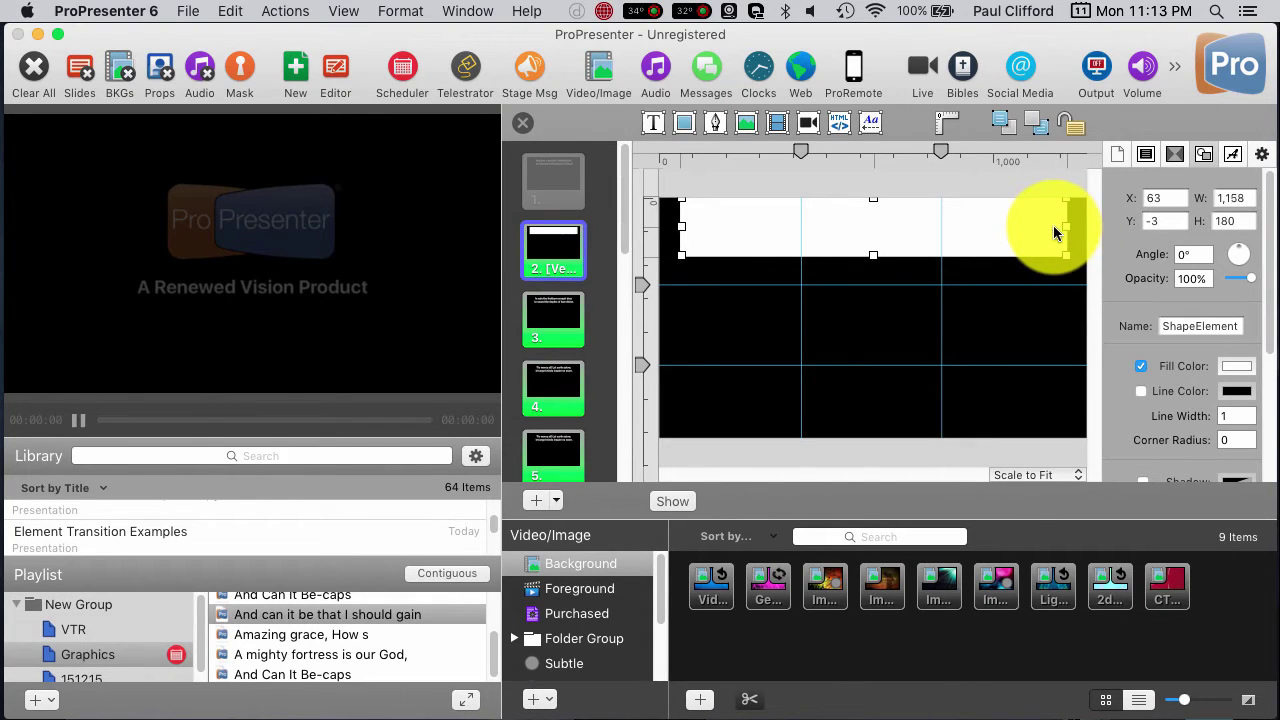
pyautogui.click(871, 256)
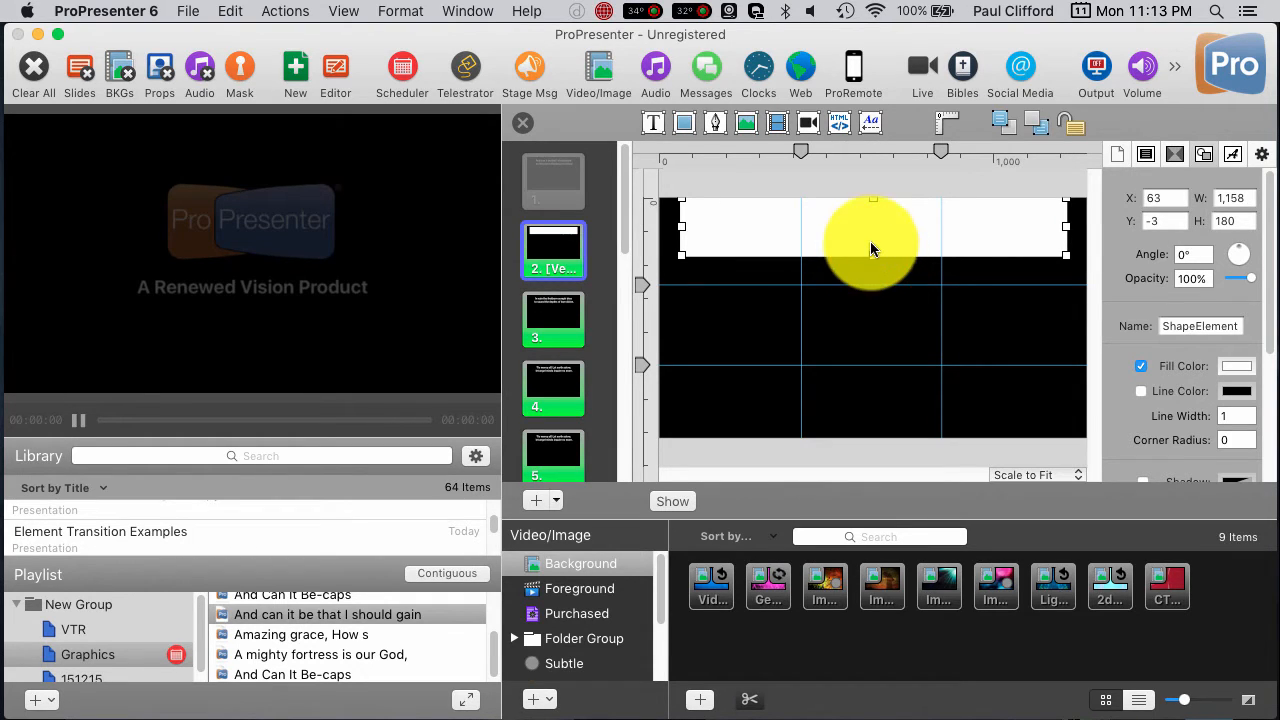
pyautogui.moveTo(871, 256)
pyautogui.mouseDown()
pyautogui.moveTo(873, 205)
pyautogui.moveTo(873, 232)
pyautogui.mouseUp()
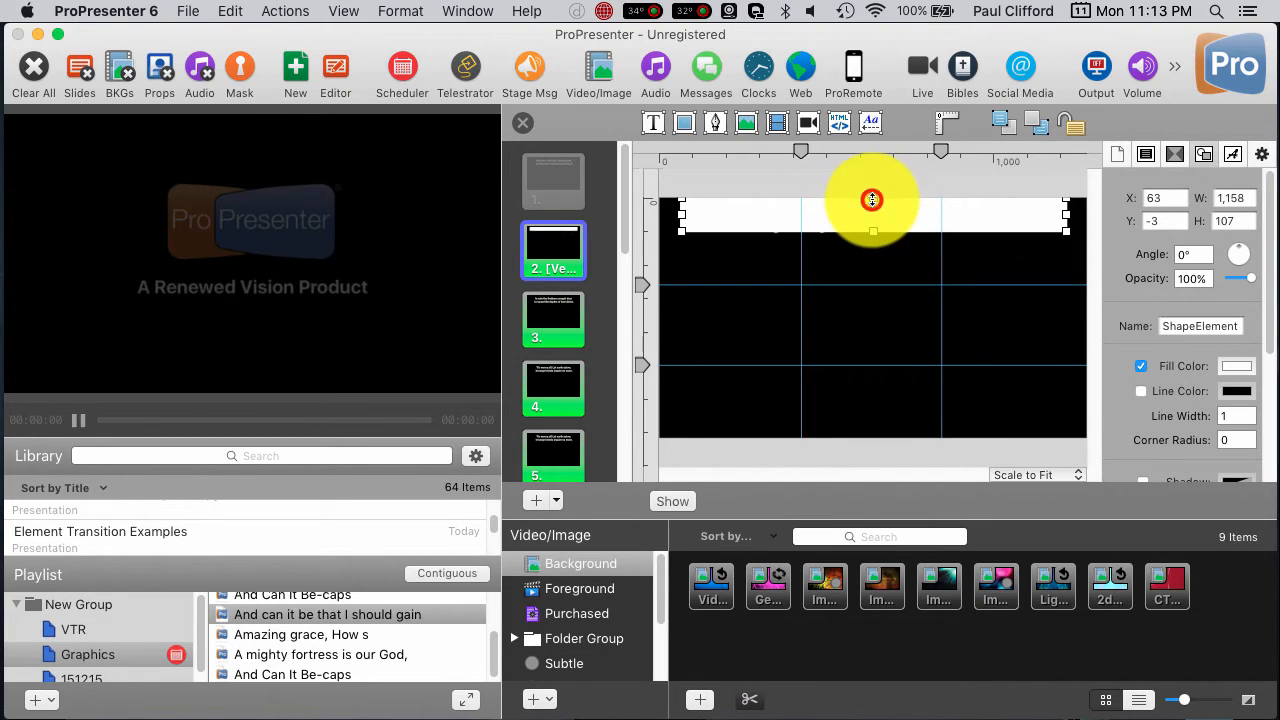
pyautogui.moveTo(873, 204); pyautogui.dragTo(873, 216)
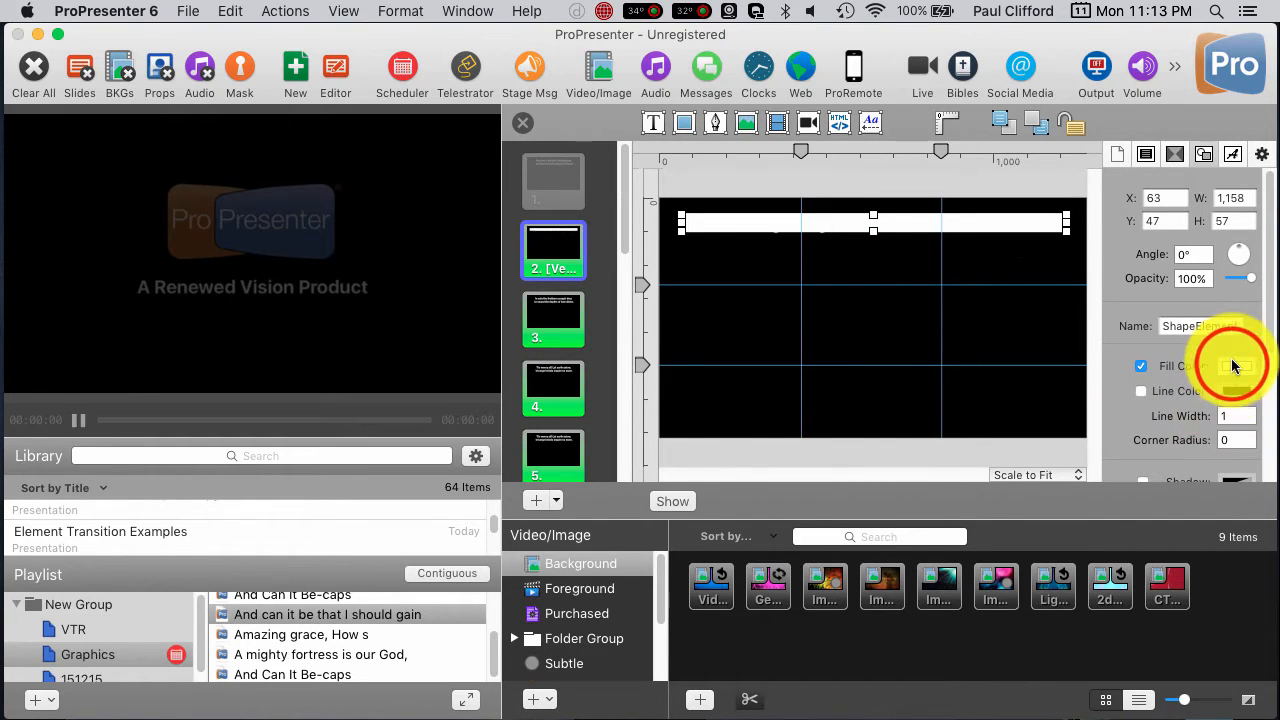
# Step: Fill the top bar with the Licorice (black) pencil colour
pyautogui.click(1236, 366)
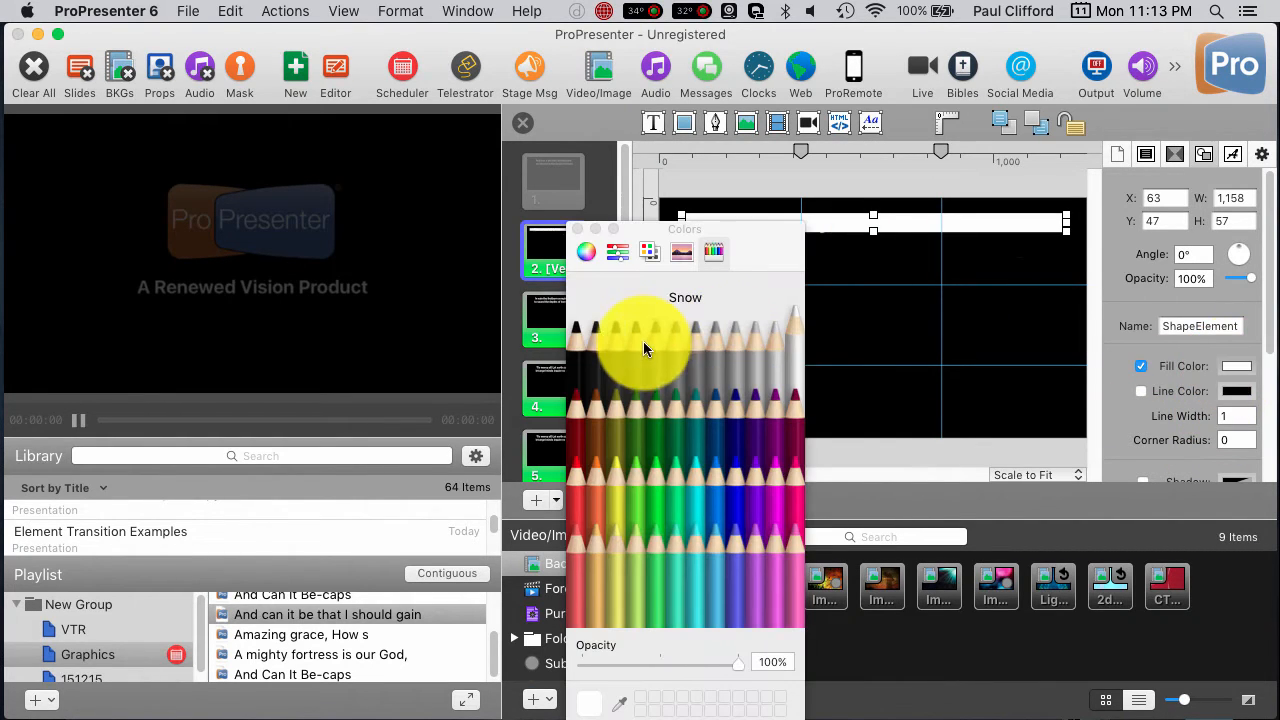
pyautogui.click(575, 330)
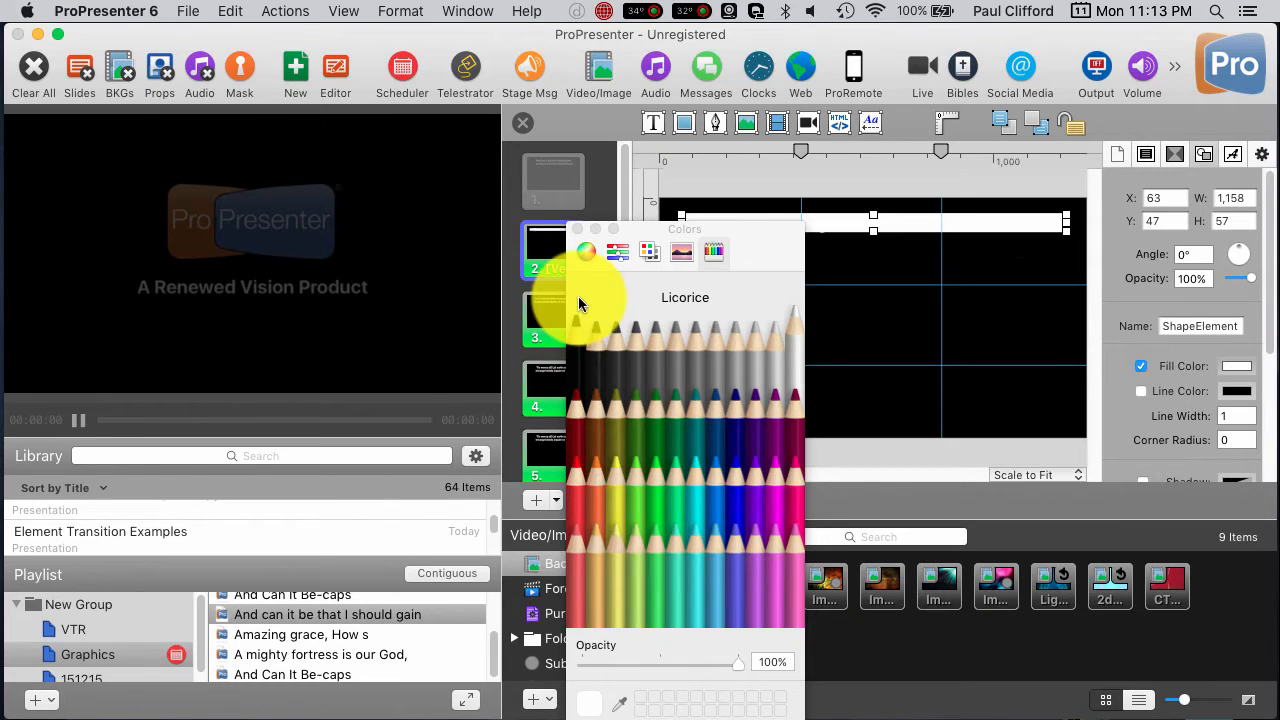
pyautogui.click(578, 230)
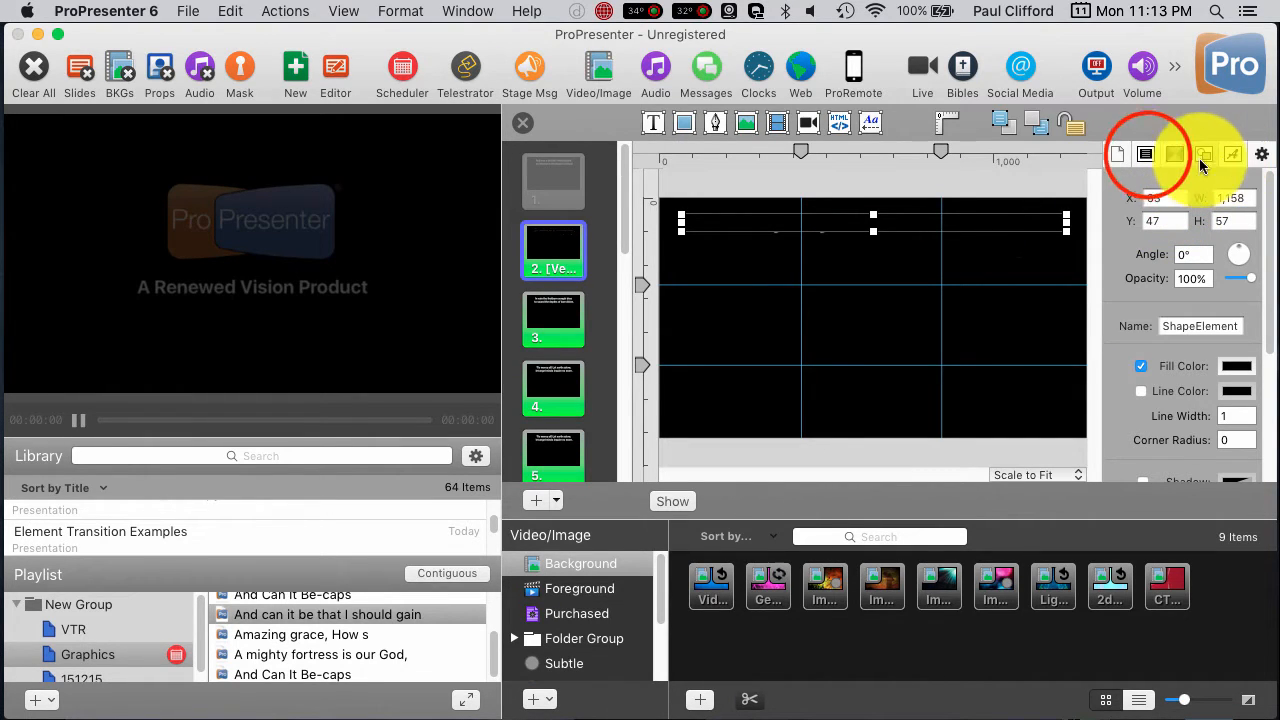
# Step: Drag TextElement above both ShapeElement rows so the lyrics sit in front of the bars
pyautogui.click(1147, 155)
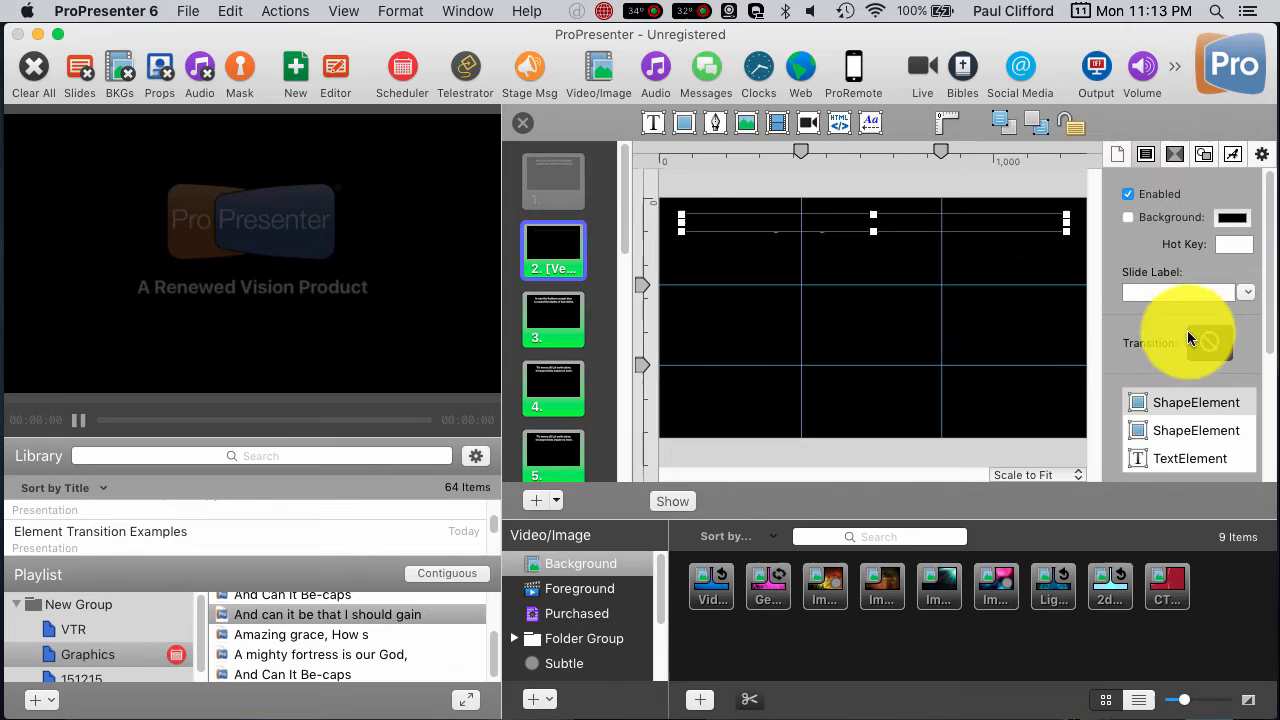
pyautogui.scroll(-3, 1114, 344)
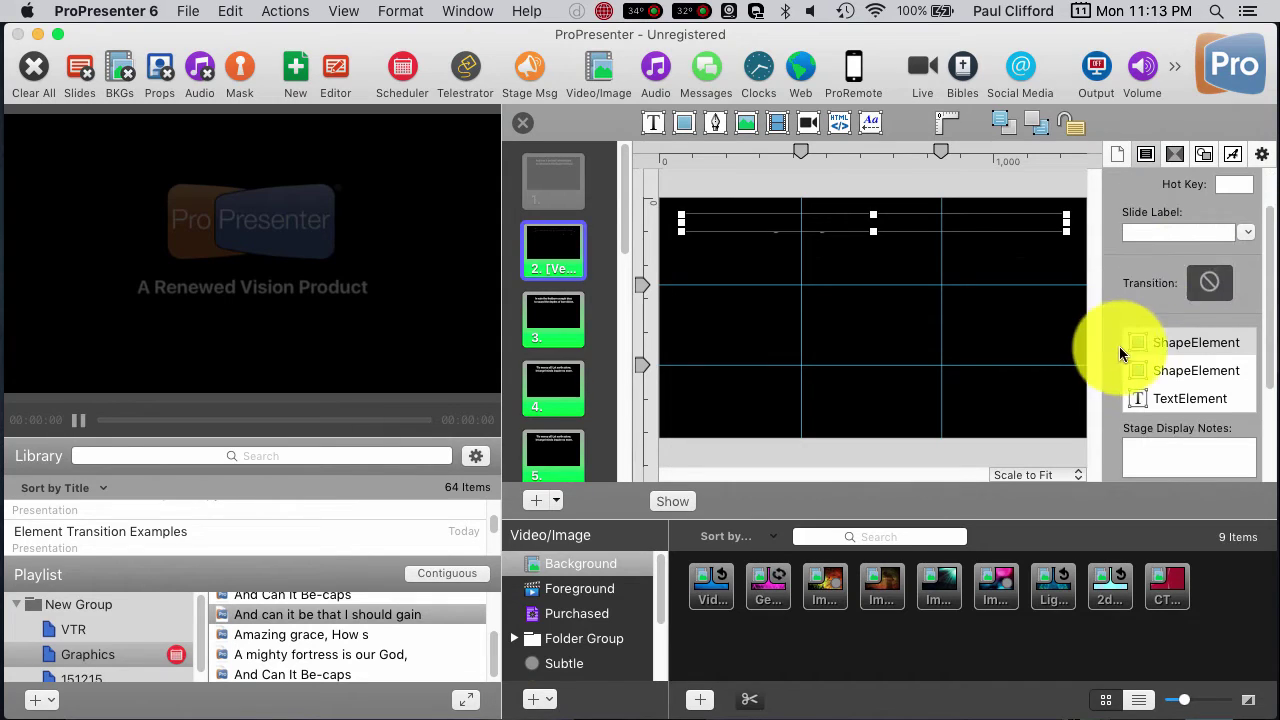
pyautogui.click(1143, 398)
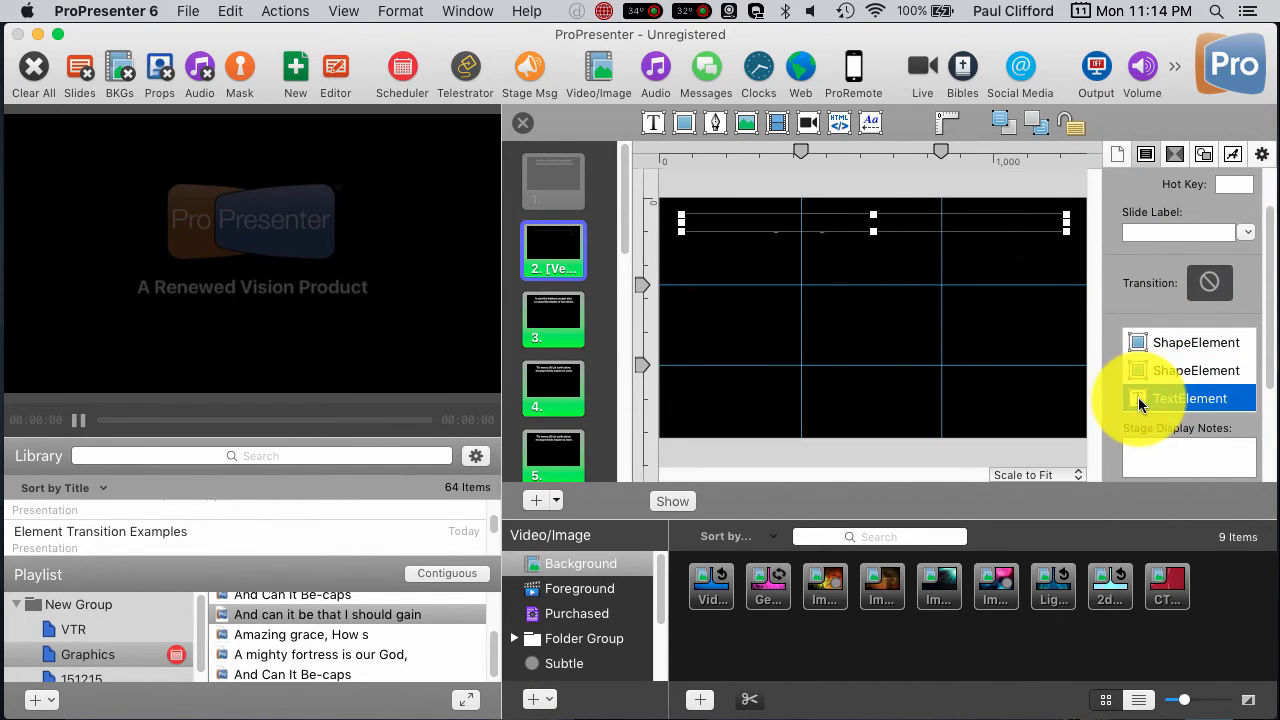
pyautogui.moveTo(1140, 400); pyautogui.dragTo(1143, 343)
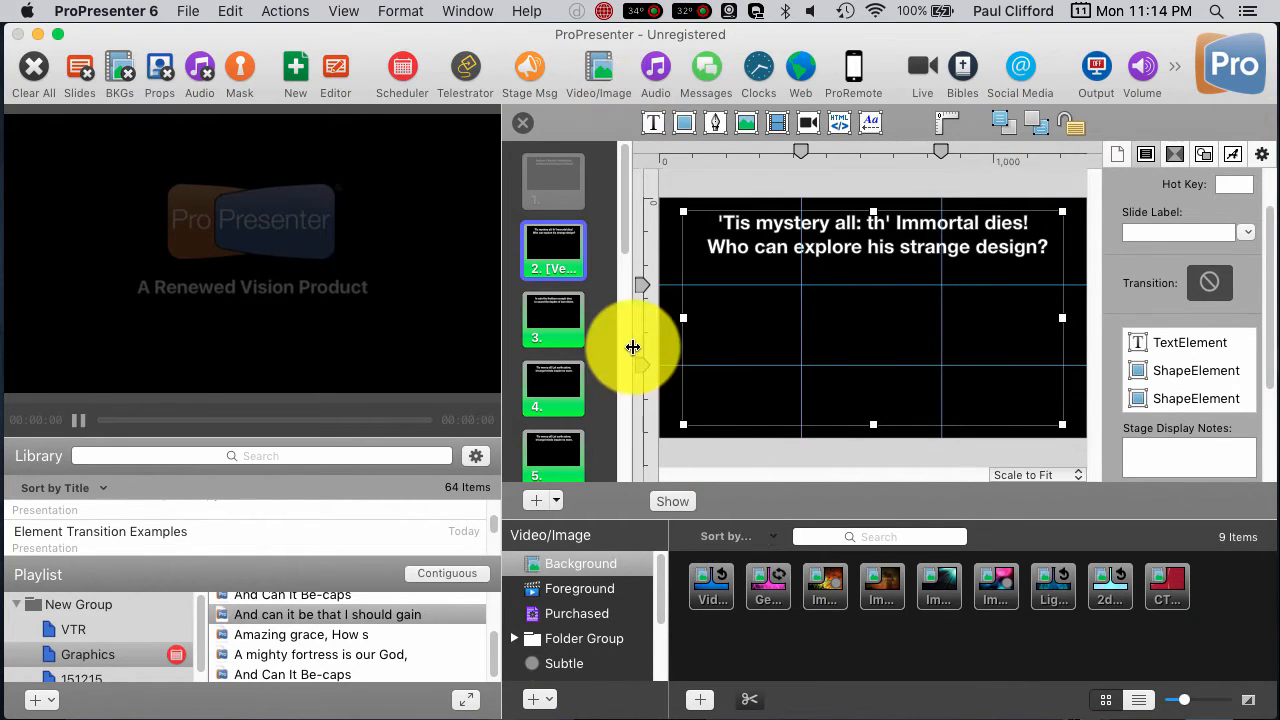
# Step: Leave the editor, play the blue video background, show slides 3 then 2 live, and bring up slide 2's options
pyautogui.click(519, 124)
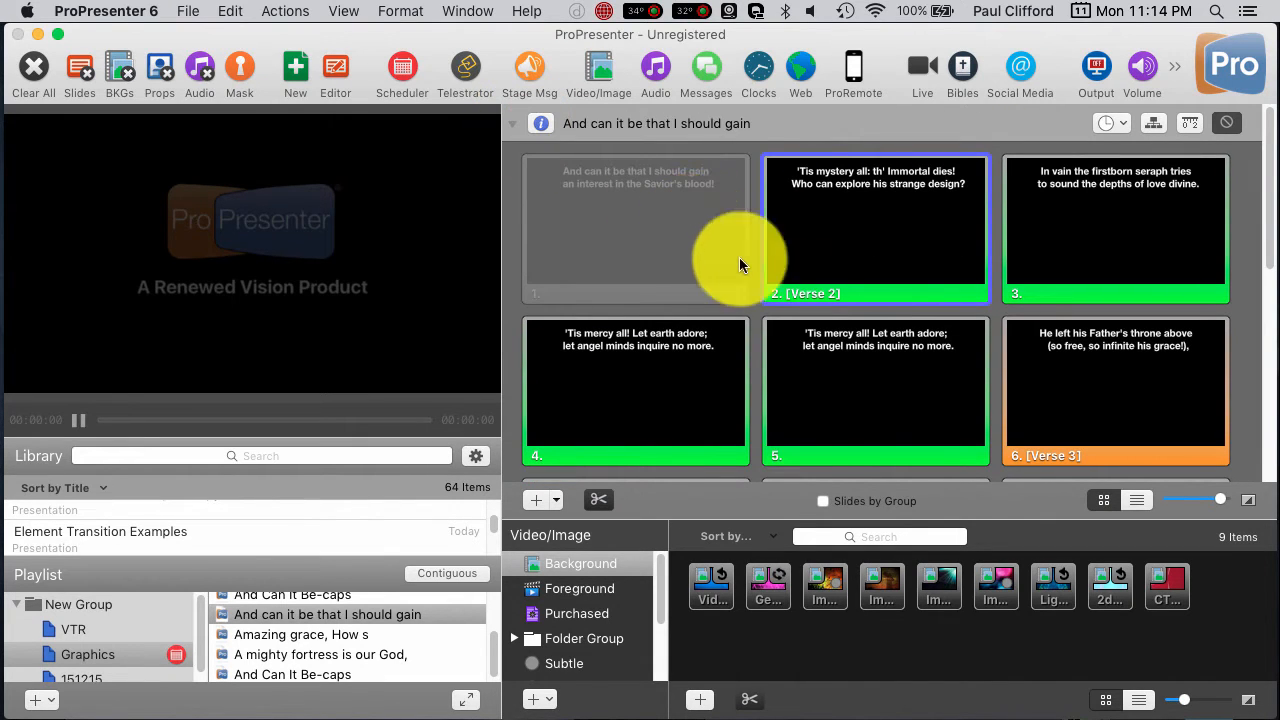
pyautogui.click(714, 595)
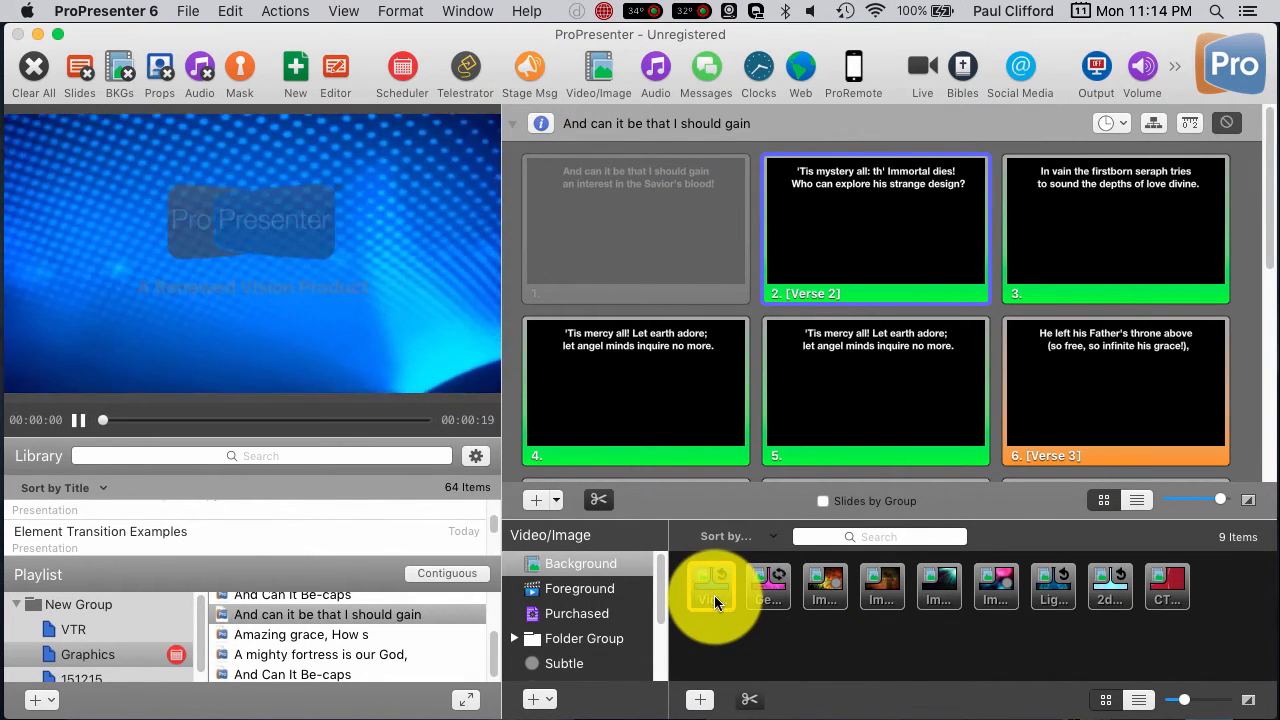
pyautogui.click(1088, 212)
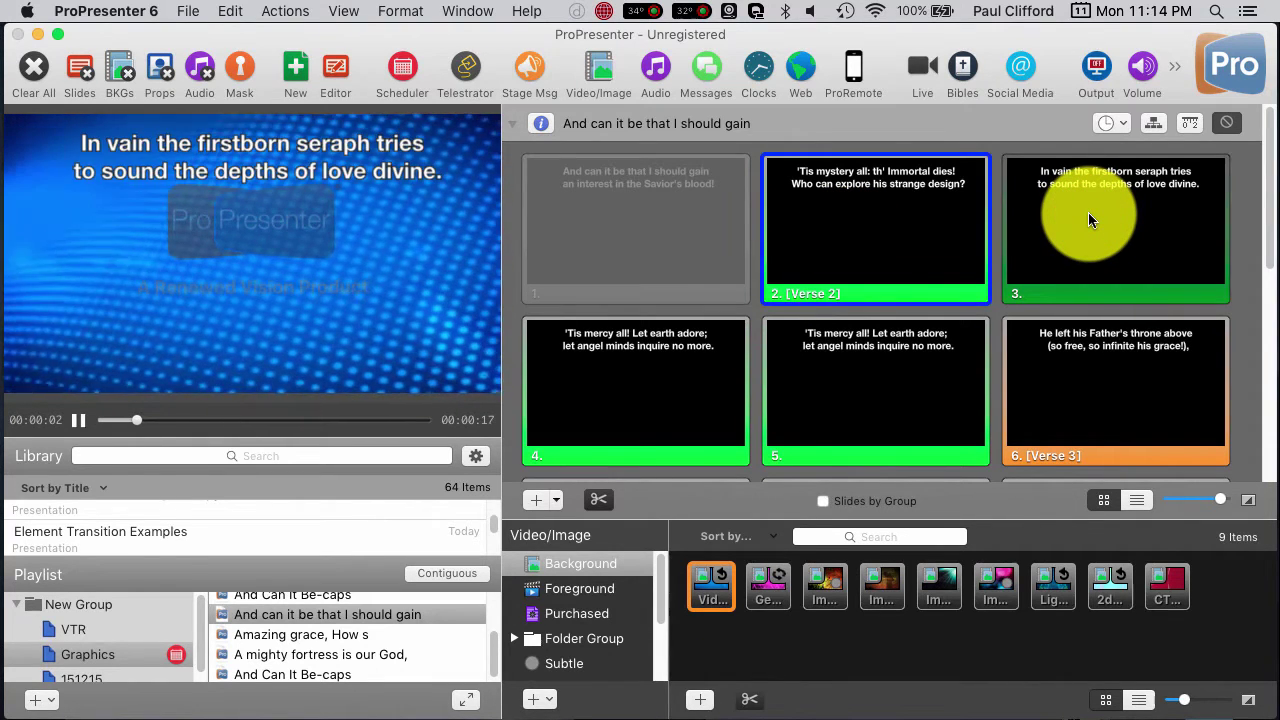
pyautogui.click(924, 218)
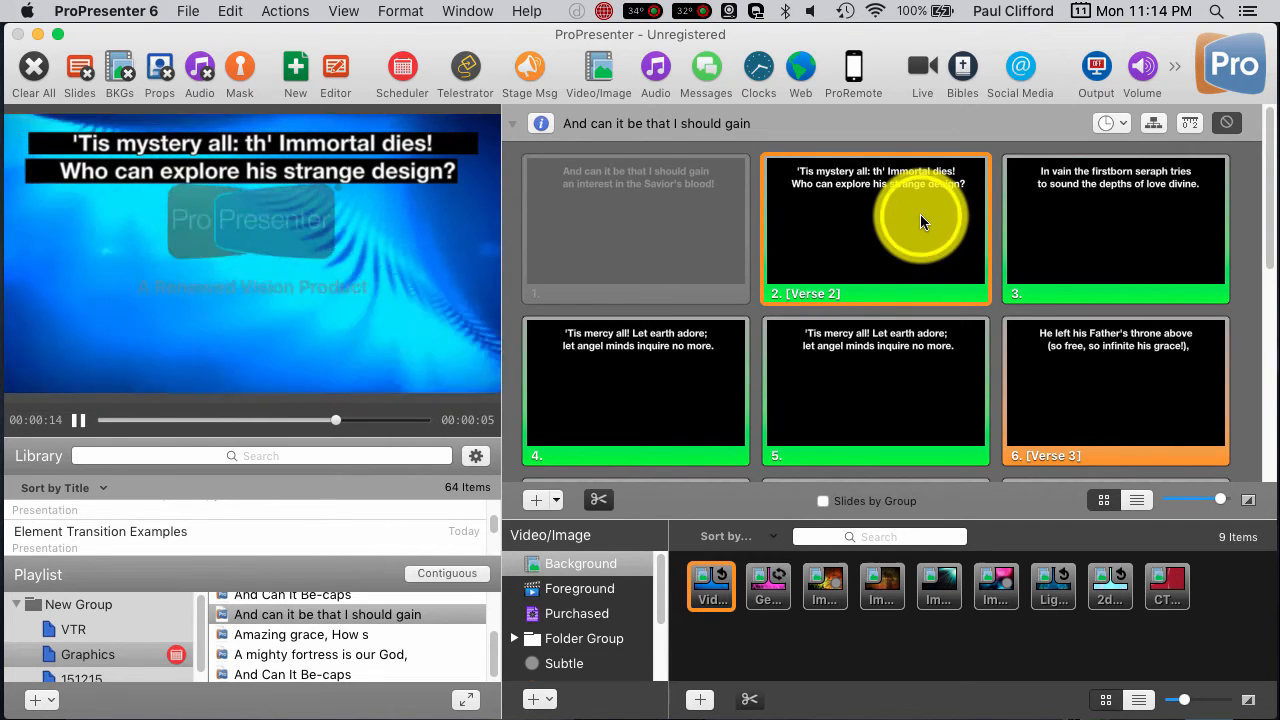
pyautogui.rightClick(920, 220)
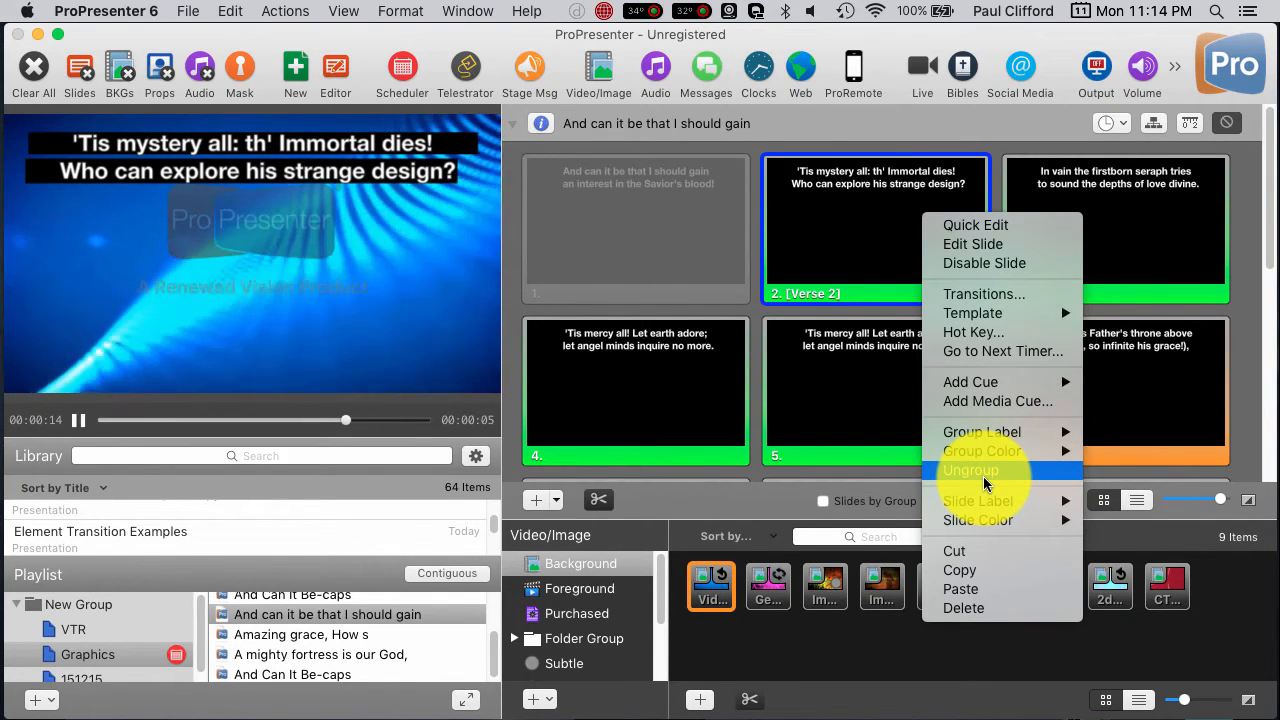
pyautogui.moveTo(973, 313)
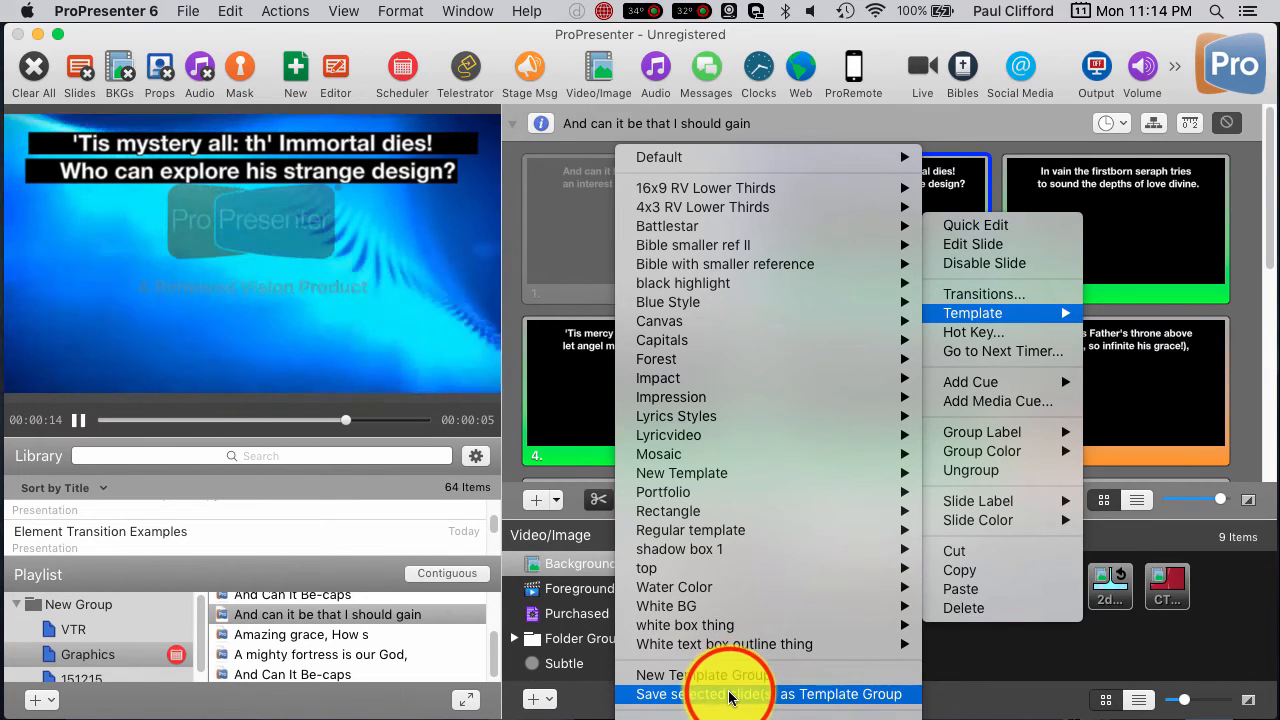
# Step: Save the slide as template group 'black highlight 2' and show slide 3 live
pyautogui.click(731, 694)
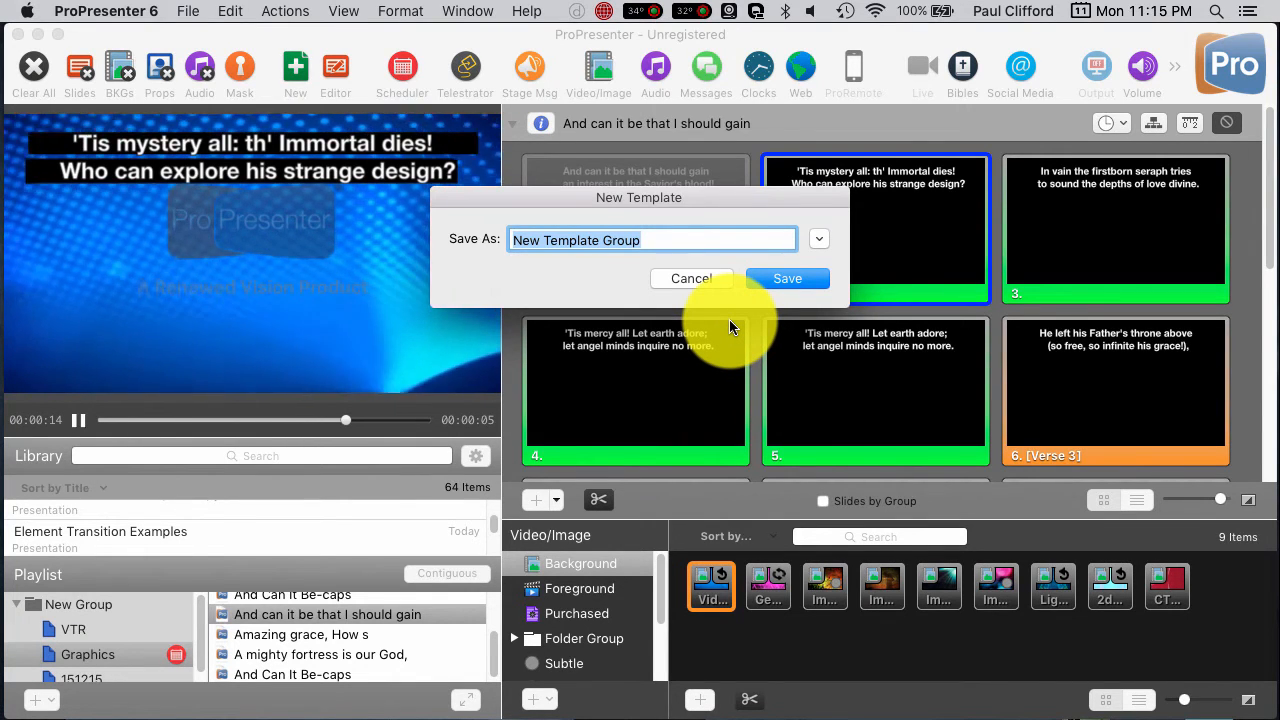
pyautogui.write('black ')
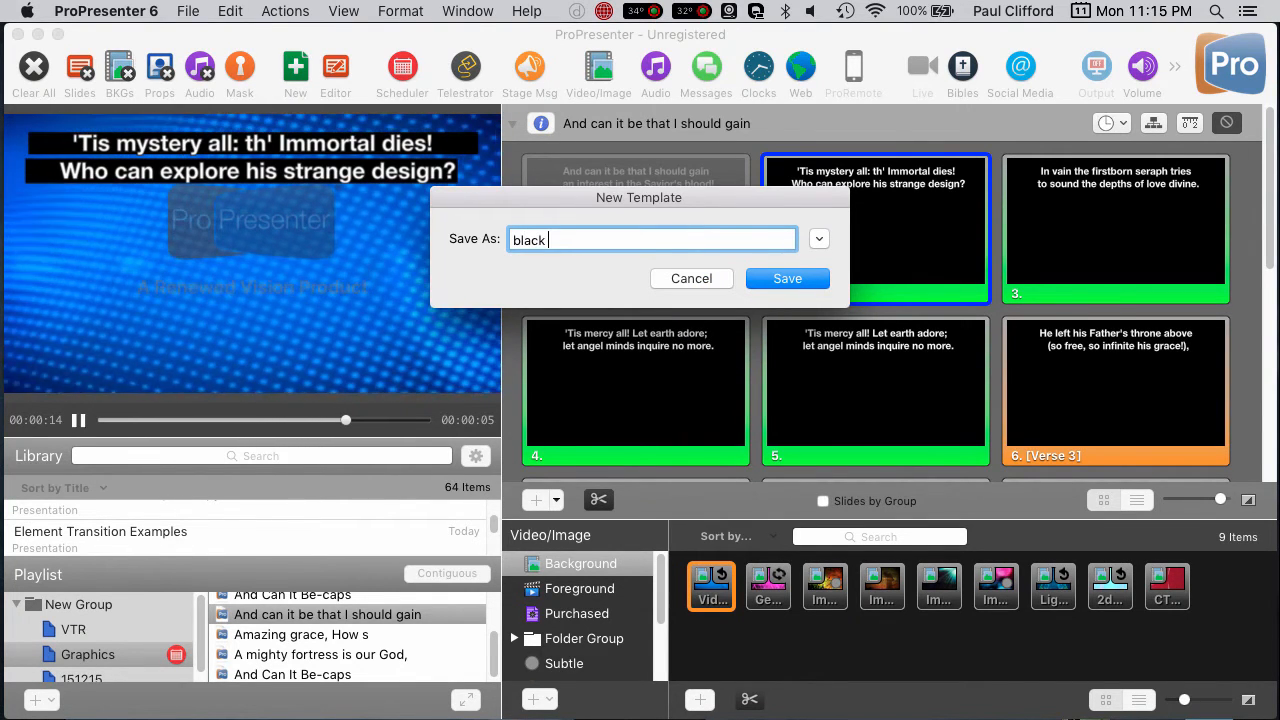
pyautogui.write('high')
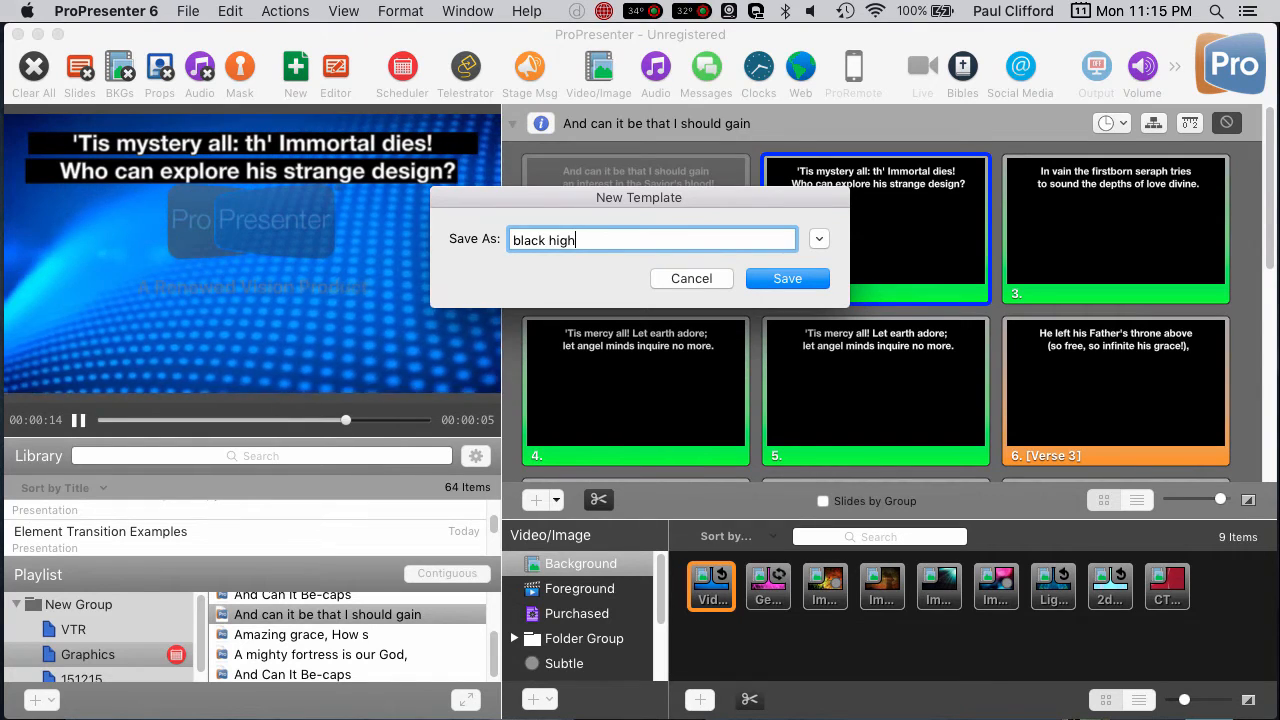
pyautogui.write('tlight 2')
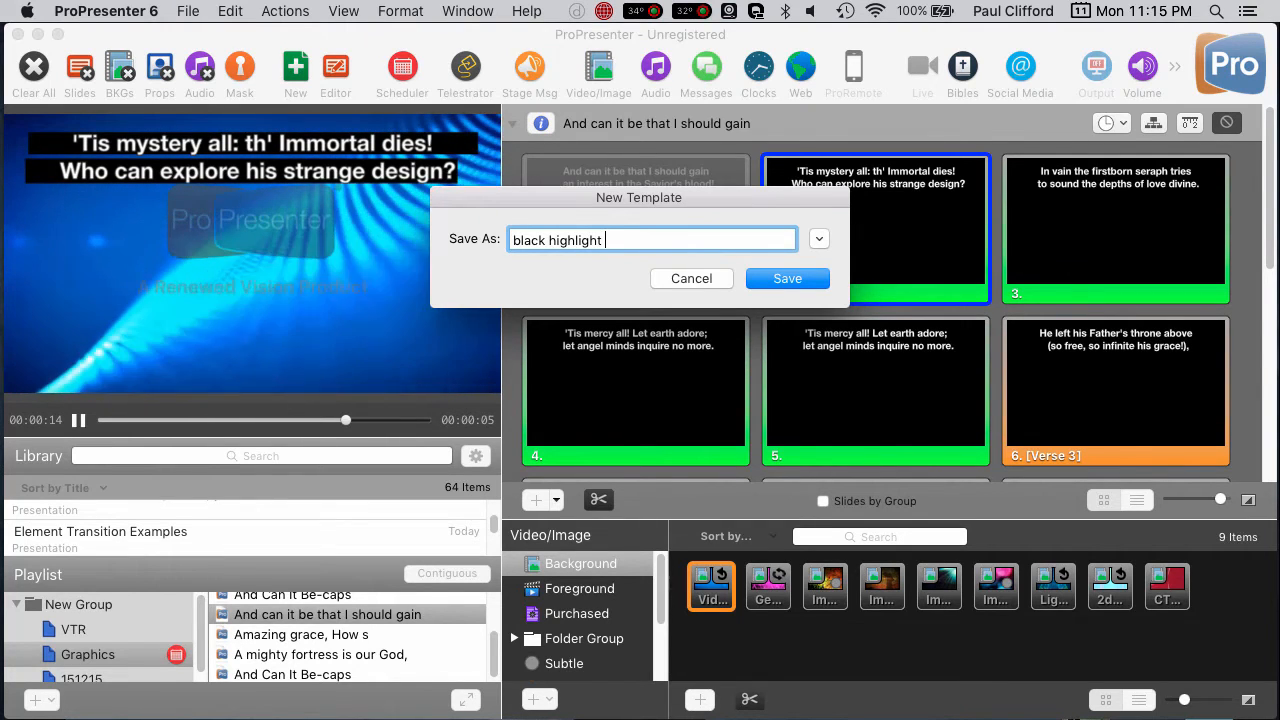
pyautogui.click(774, 278)
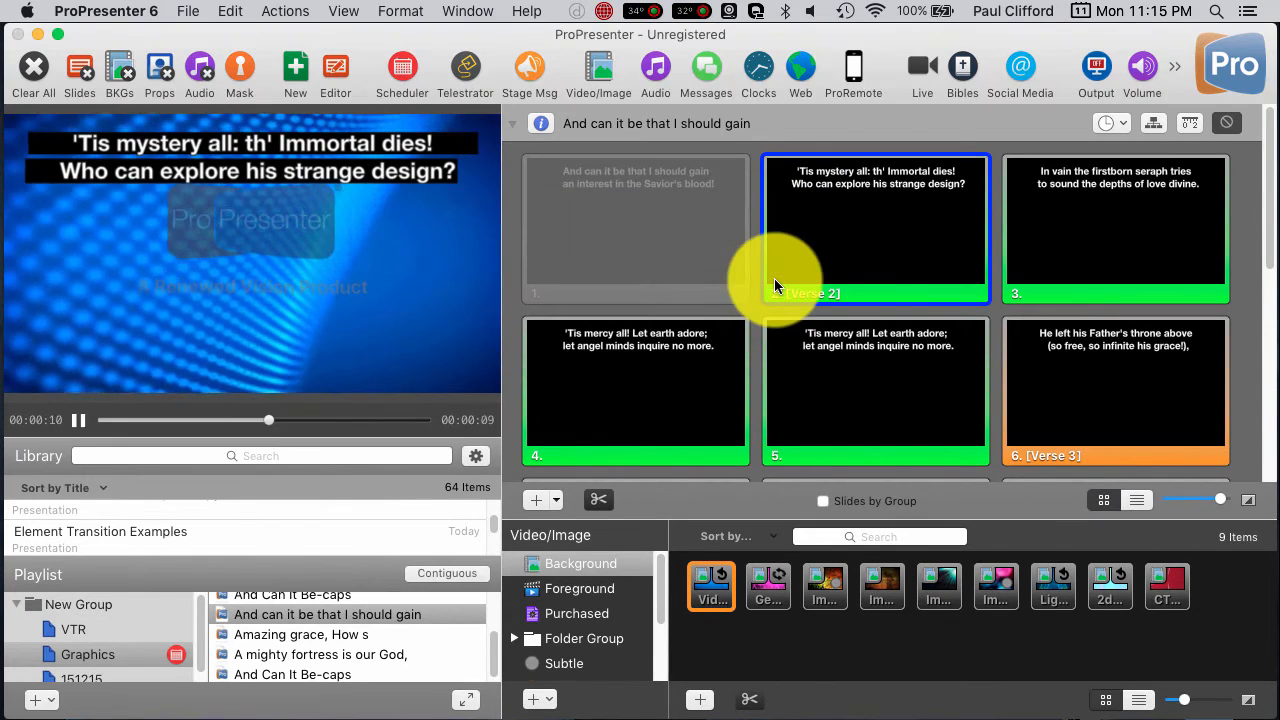
pyautogui.click(1097, 213)
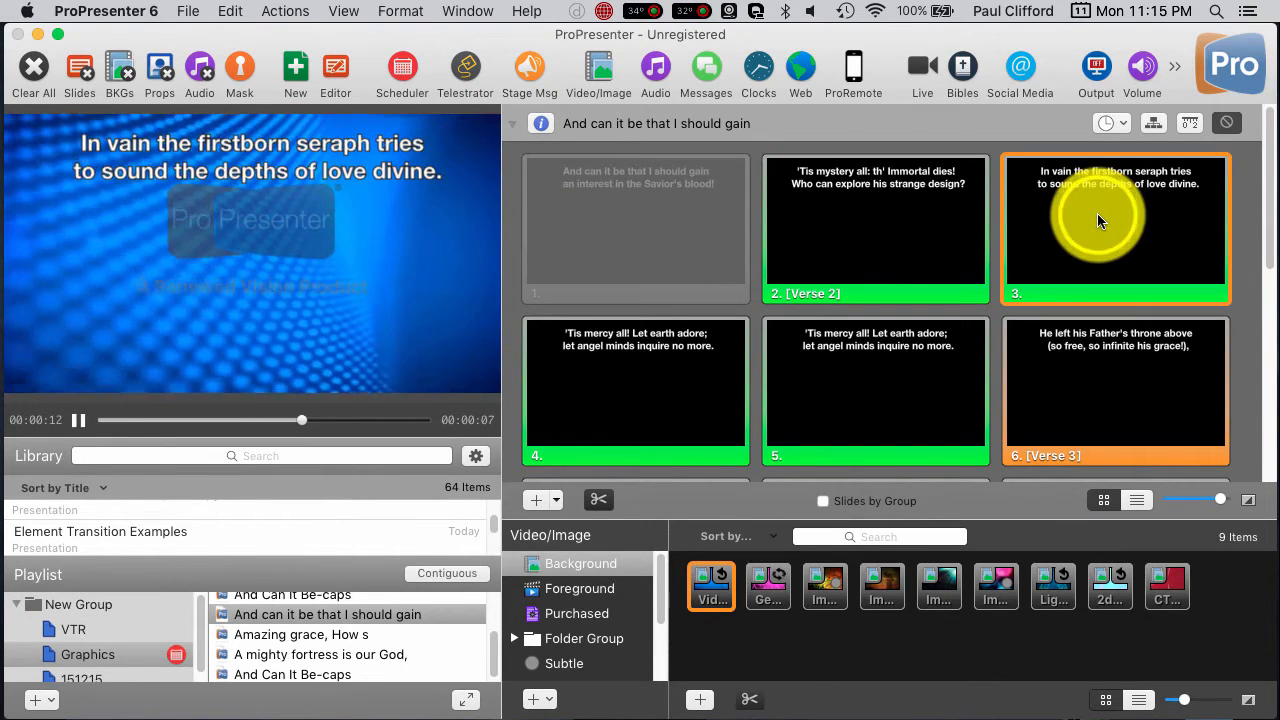
# Step: Apply black highlight 2 > Template 1 to slide 3 and show it live
pyautogui.rightClick(1097, 213)
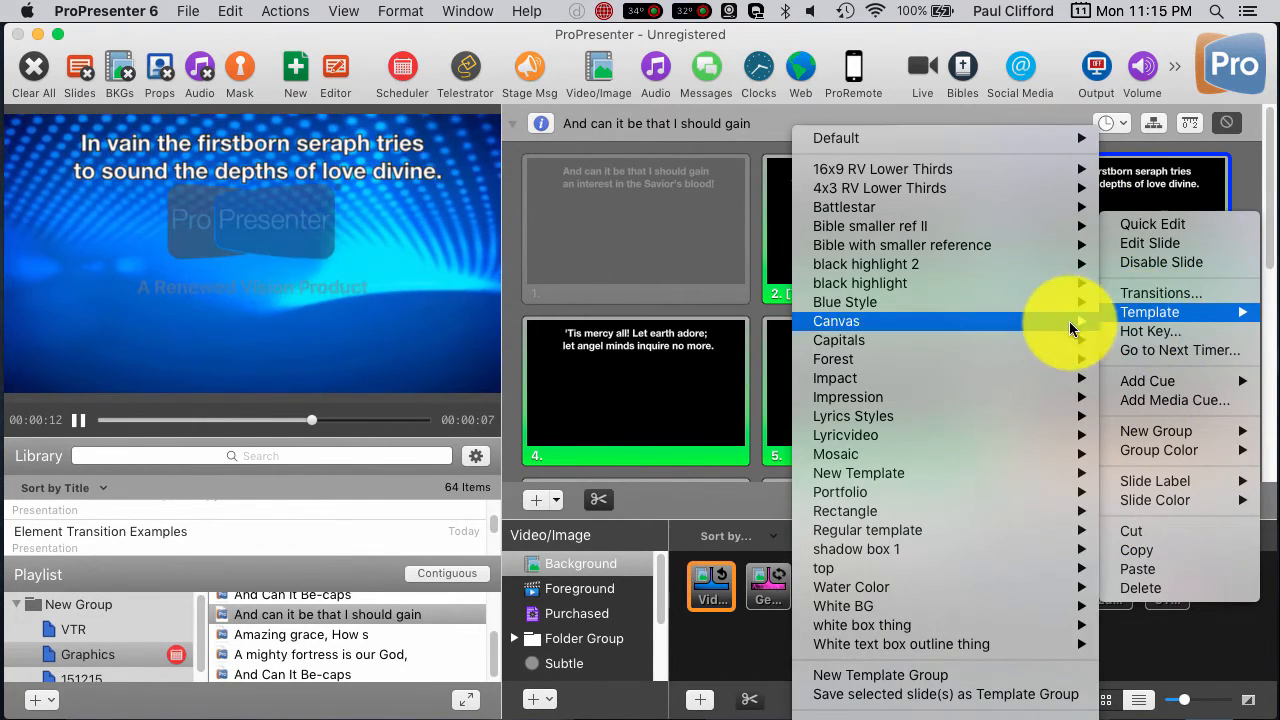
pyautogui.moveTo(1150, 312)
pyautogui.moveTo(866, 264)
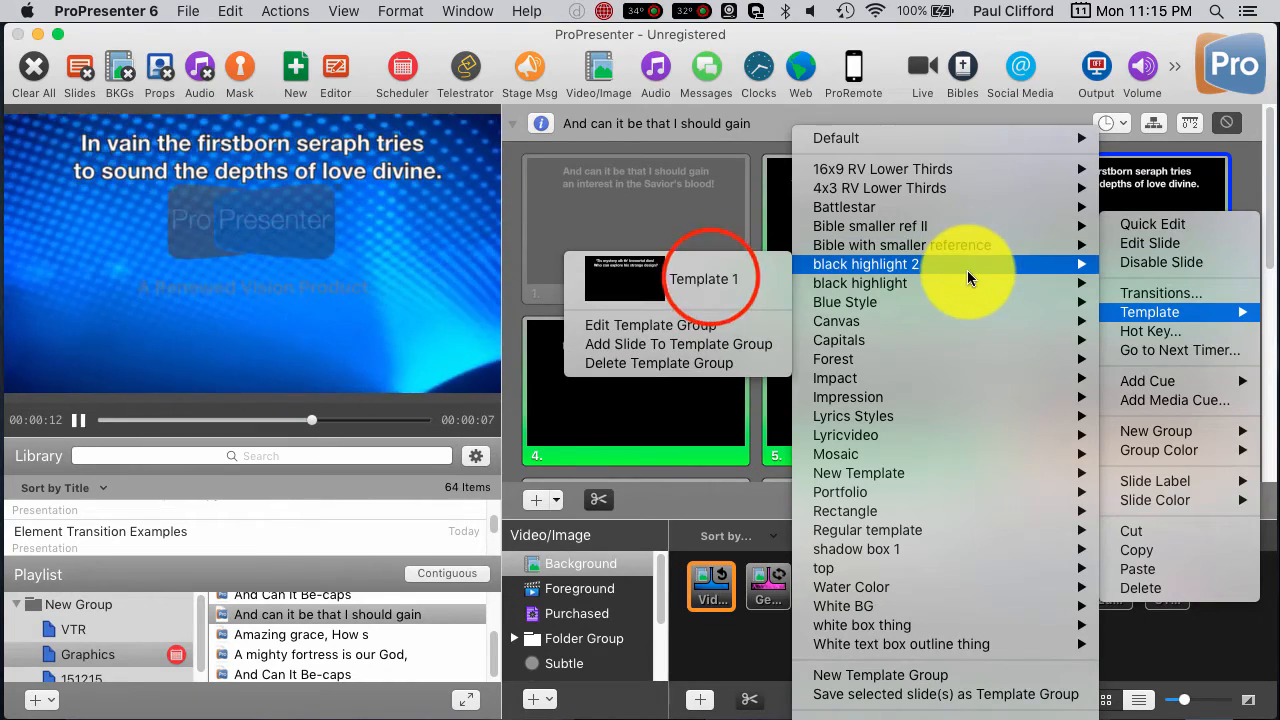
pyautogui.click(710, 278)
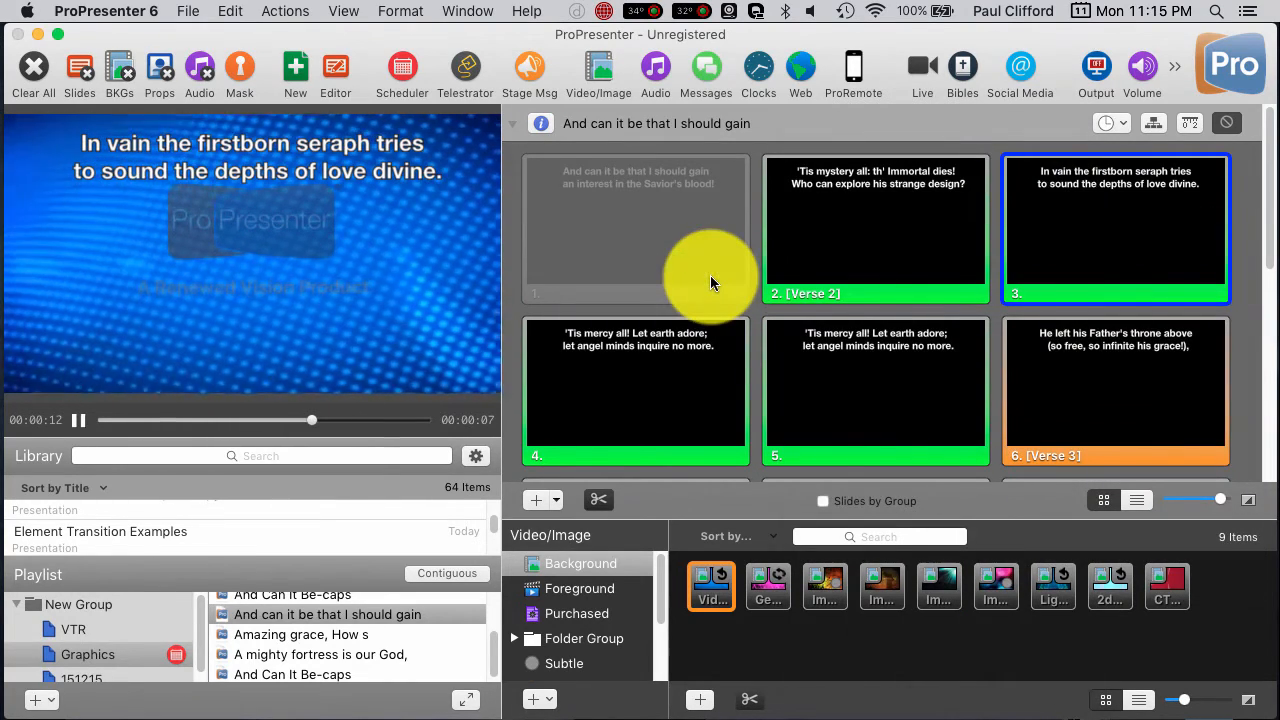
pyautogui.click(1085, 217)
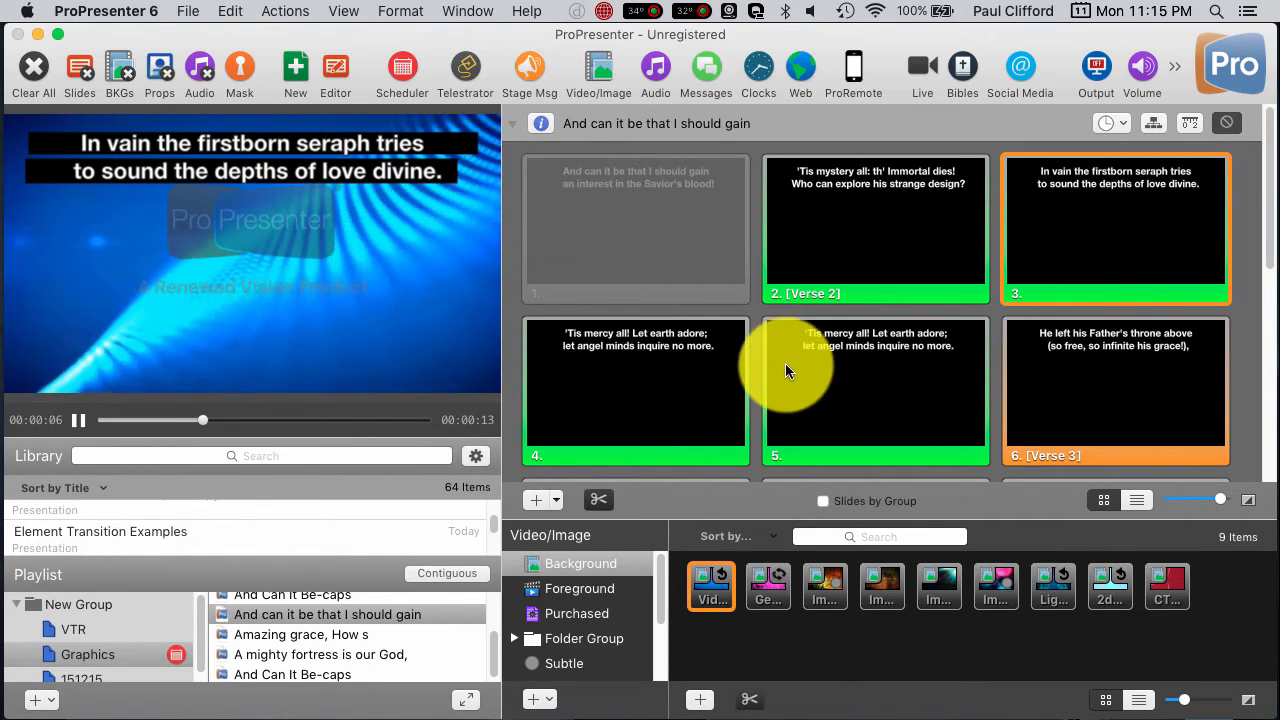
# Step: Apply the black highlight Template 1 to the selected slides 4 through 9
pyautogui.click(599, 403)
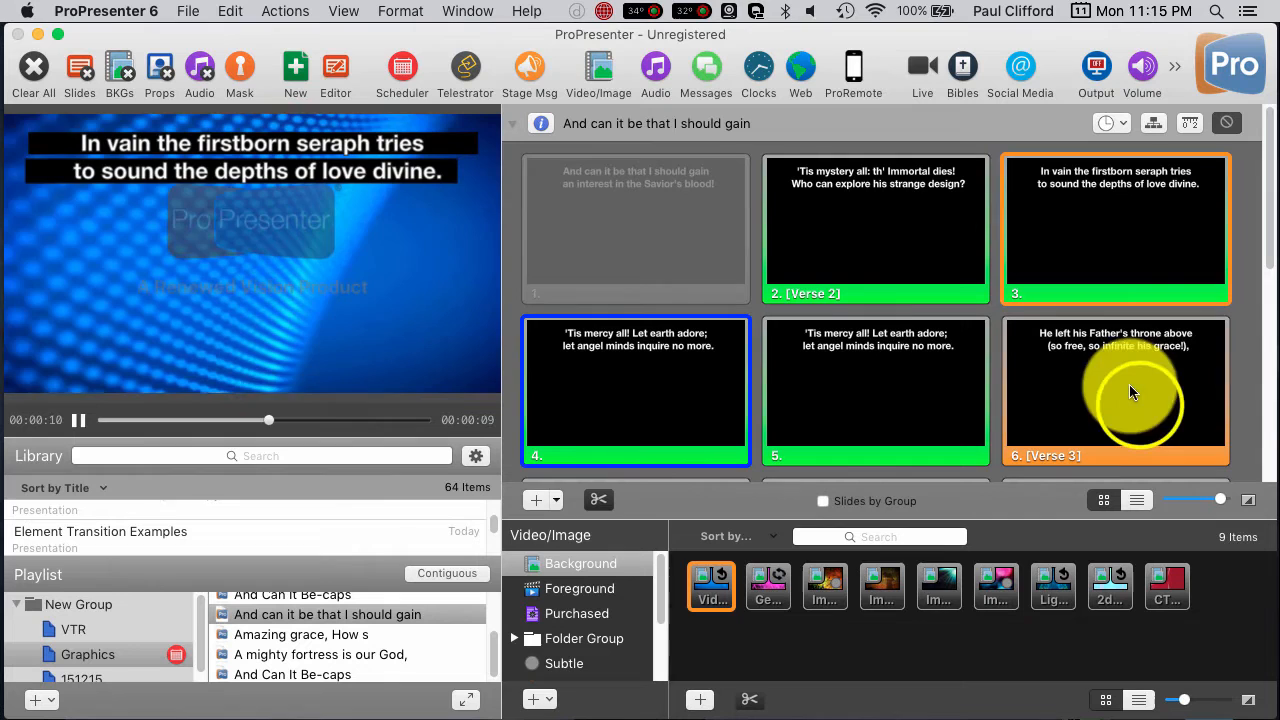
pyautogui.keyDown('super'); pyautogui.click(1139, 403); pyautogui.keyUp('super')
pyautogui.keyDown('super'); pyautogui.click(895, 415); pyautogui.keyUp('super')
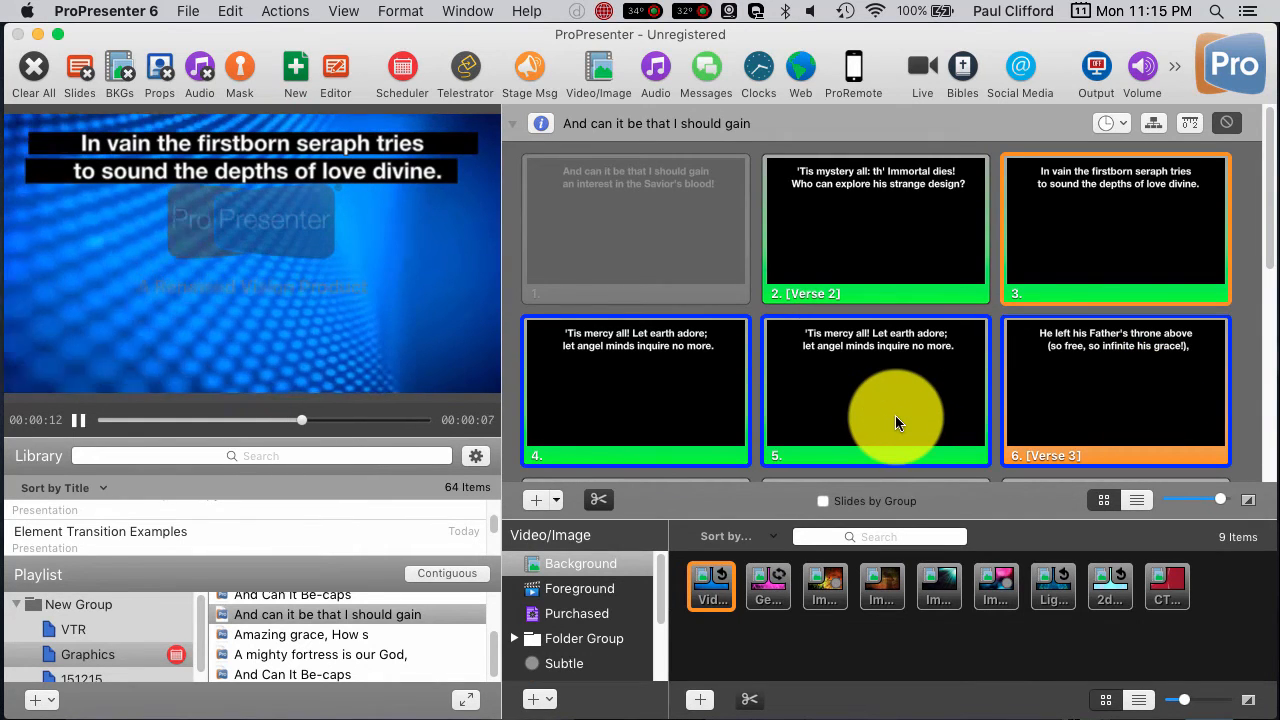
pyautogui.scroll(-3, 895, 415)
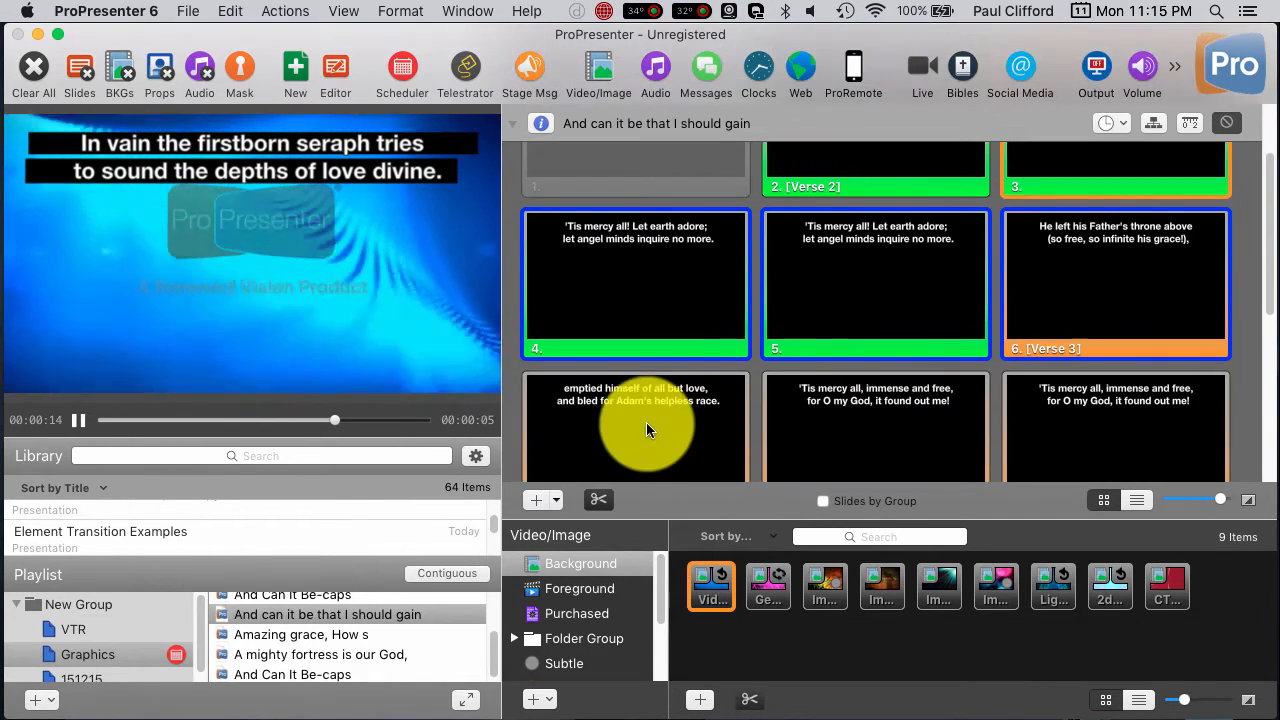
pyautogui.keyDown('super'); pyautogui.click(684, 439); pyautogui.keyUp('super')
pyautogui.keyDown('super'); pyautogui.click(817, 422); pyautogui.keyUp('super')
pyautogui.keyDown('super'); pyautogui.click(1043, 408); pyautogui.keyUp('super')
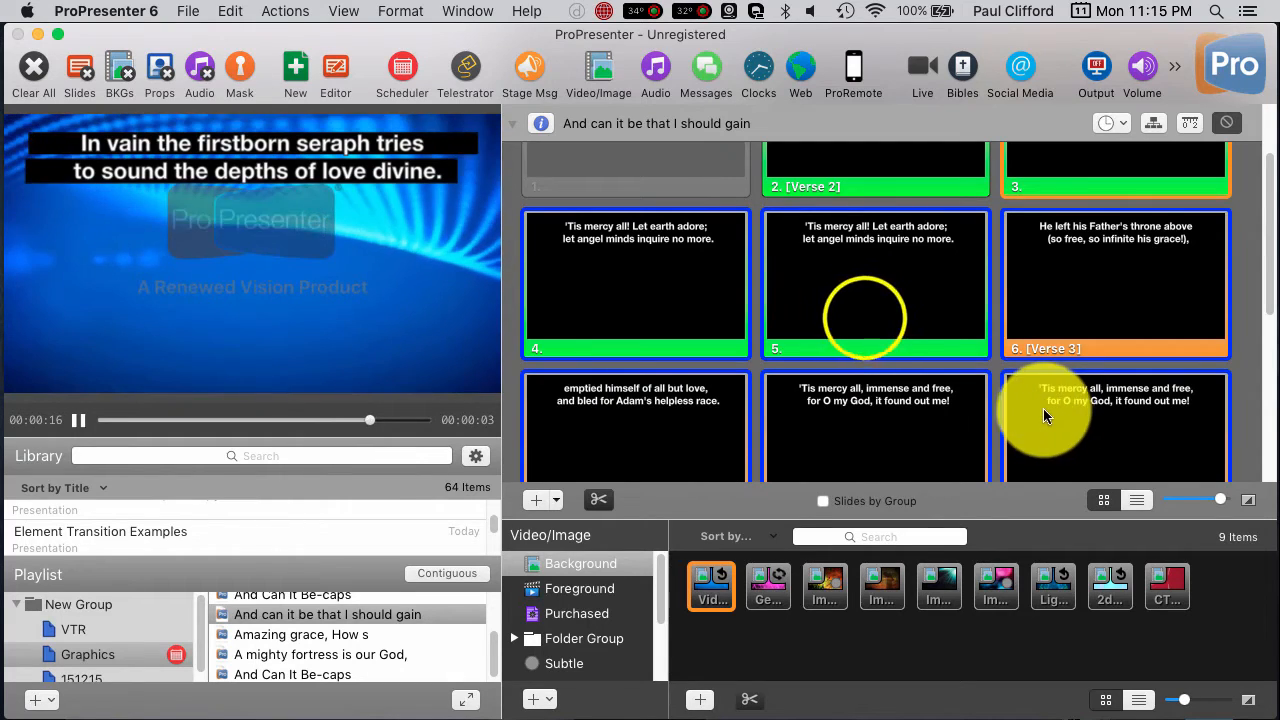
pyautogui.rightClick(865, 318)
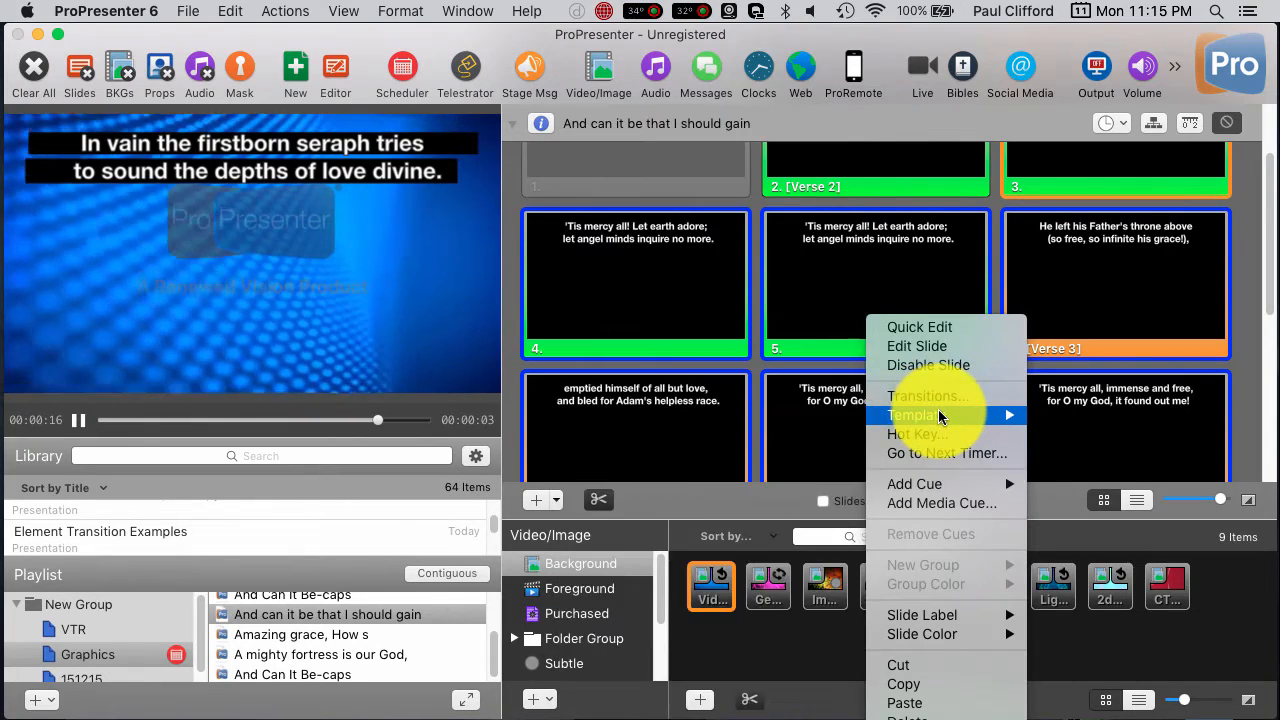
pyautogui.moveTo(916, 415)
pyautogui.moveTo(669, 245)
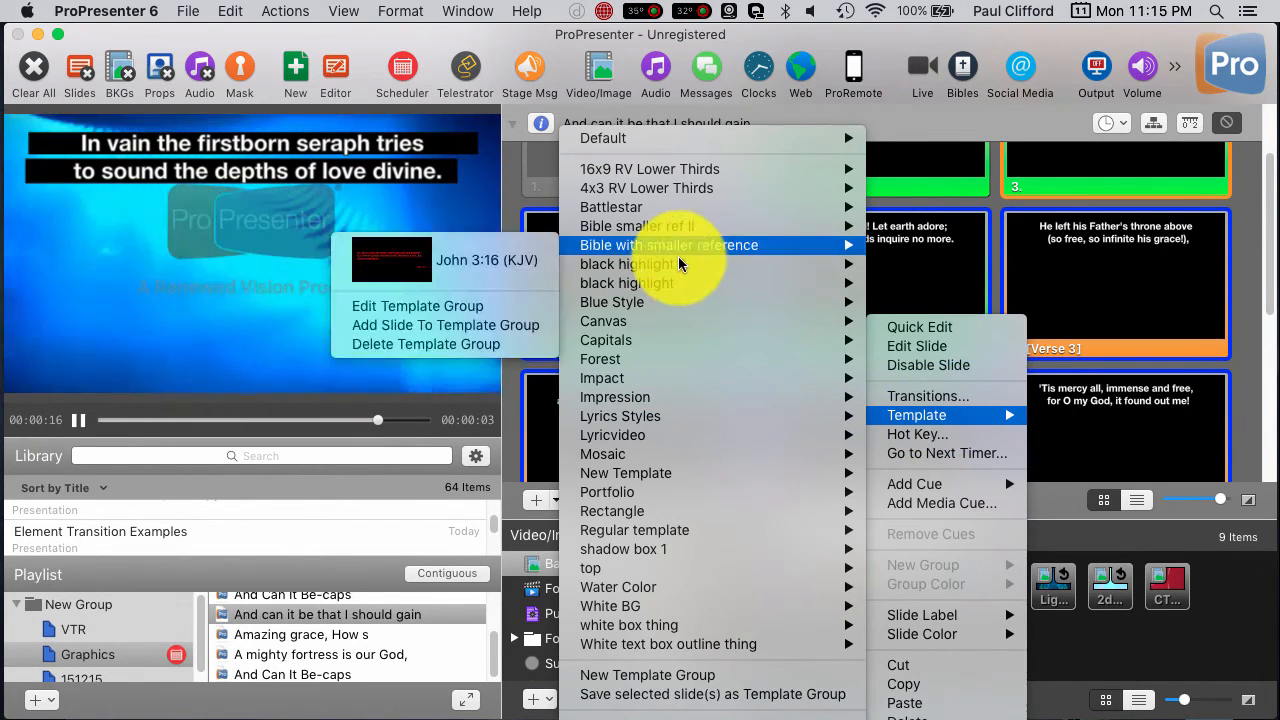
pyautogui.click(507, 275)
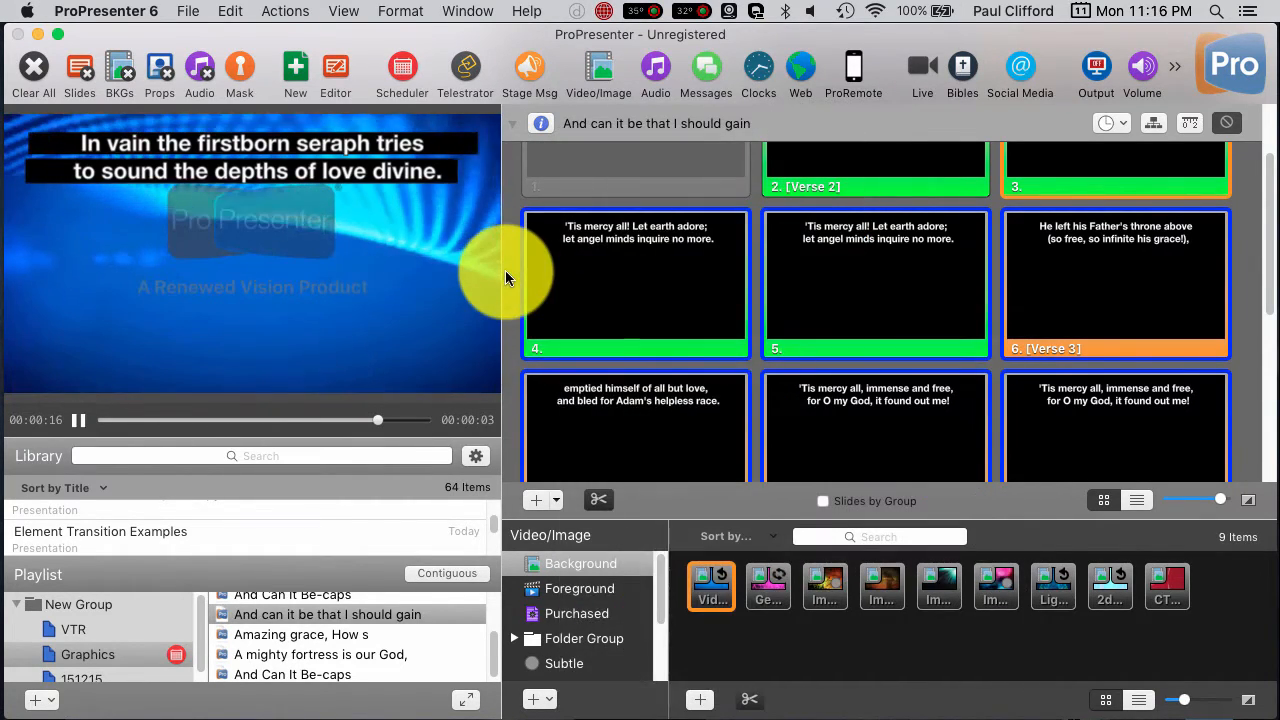
# Step: Send slides 4, 5 and verse 3 to the output to check the black-bar look
pyautogui.click(627, 290)
pyautogui.click(810, 280)
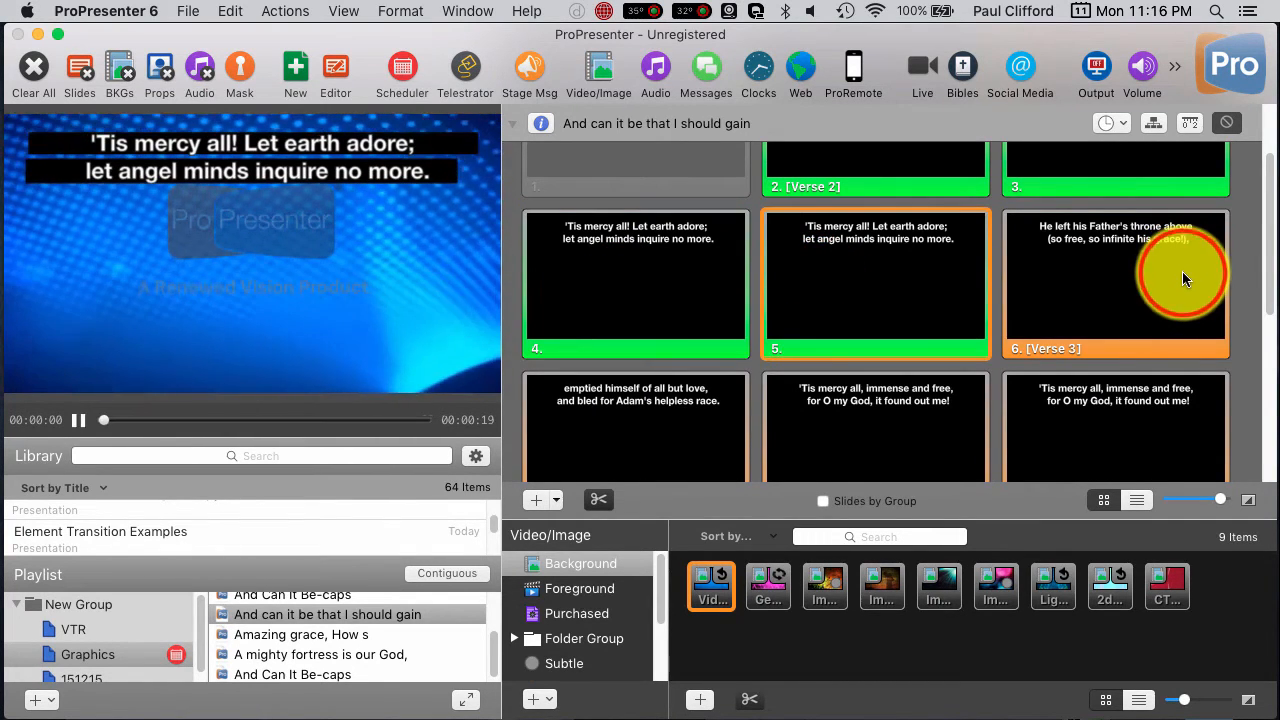
pyautogui.click(1182, 271)
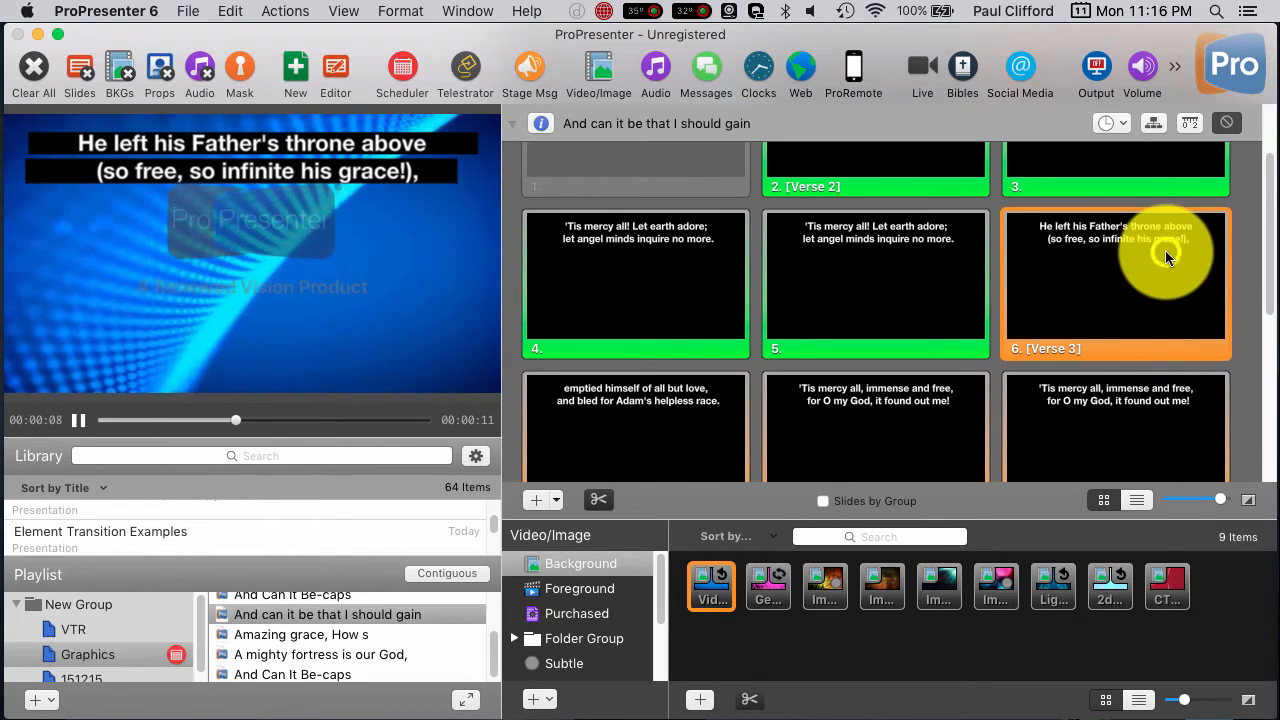
# Step: Switch the verse 3 slide to Regular template's Template 1 and show it in the output
pyautogui.rightClick(1166, 251)
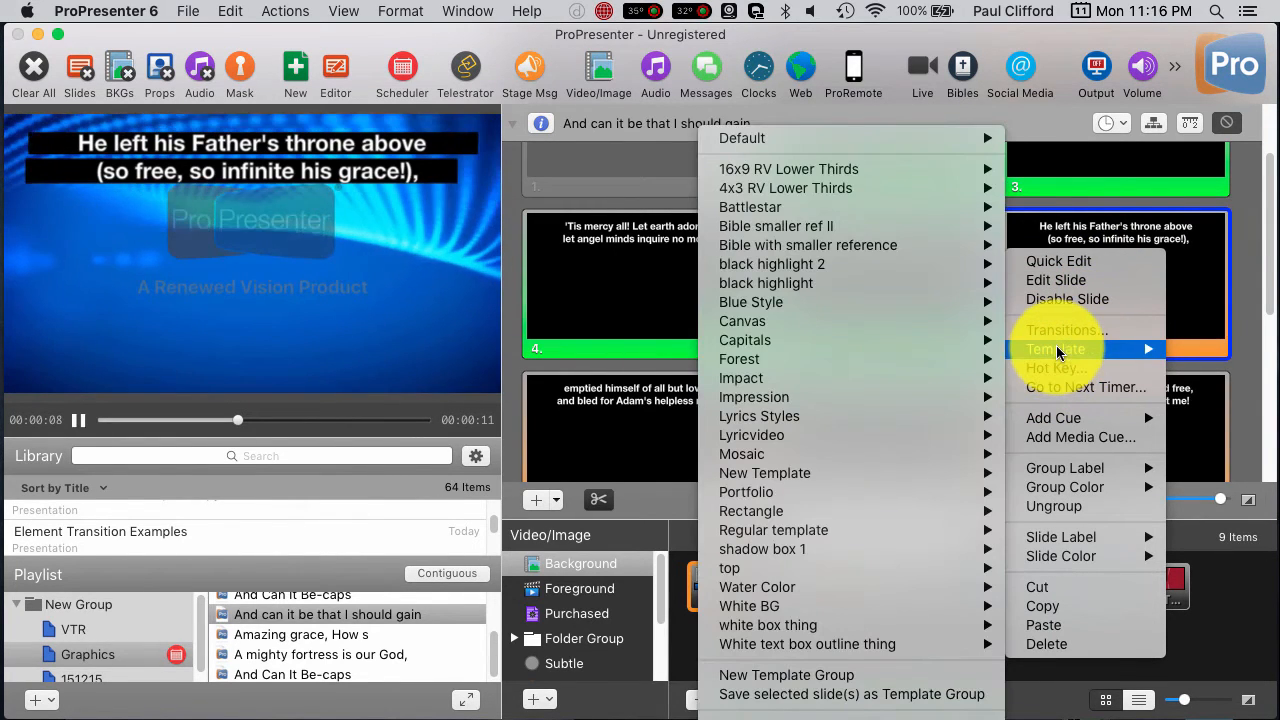
pyautogui.moveTo(1056, 349)
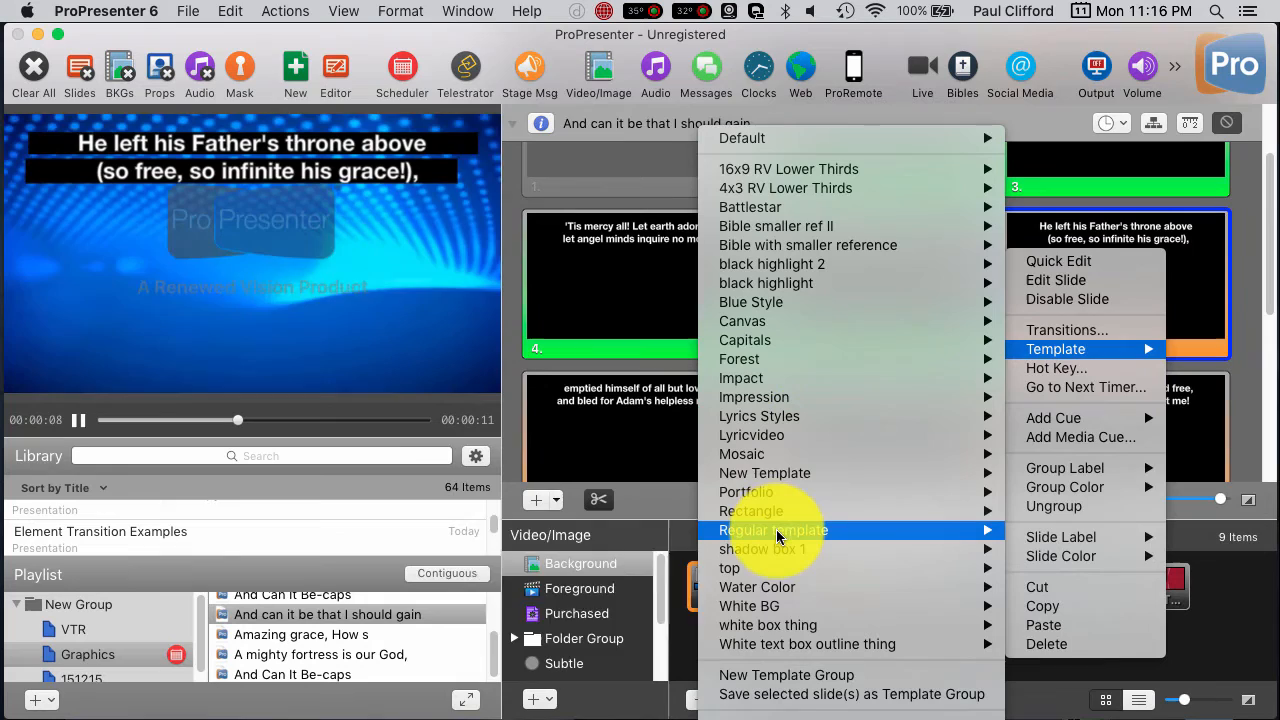
pyautogui.moveTo(773, 530)
pyautogui.click(543, 553)
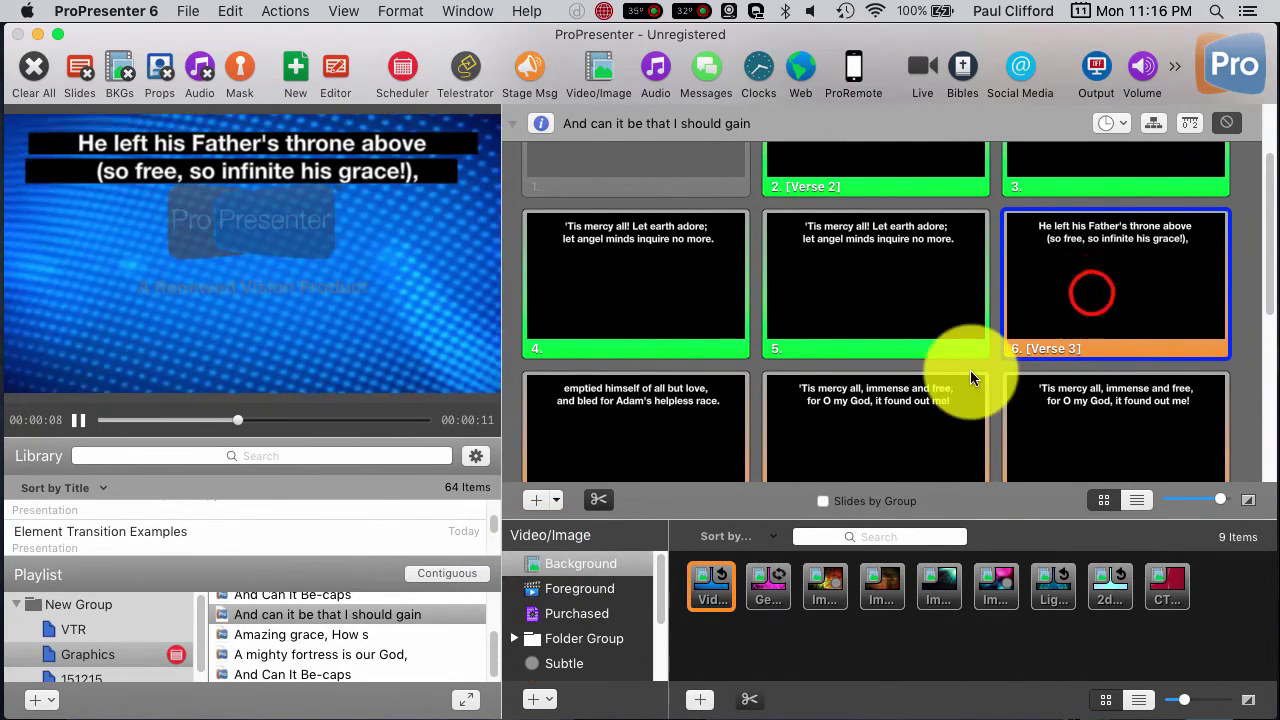
pyautogui.click(1091, 291)
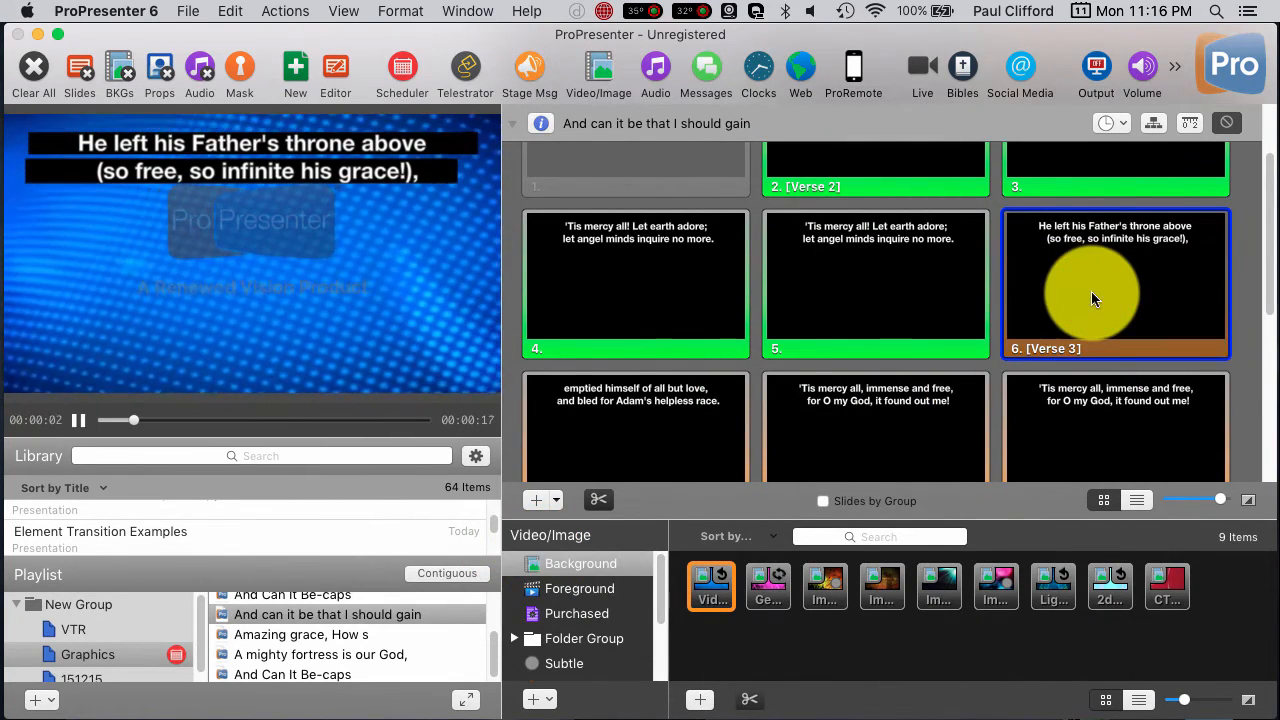